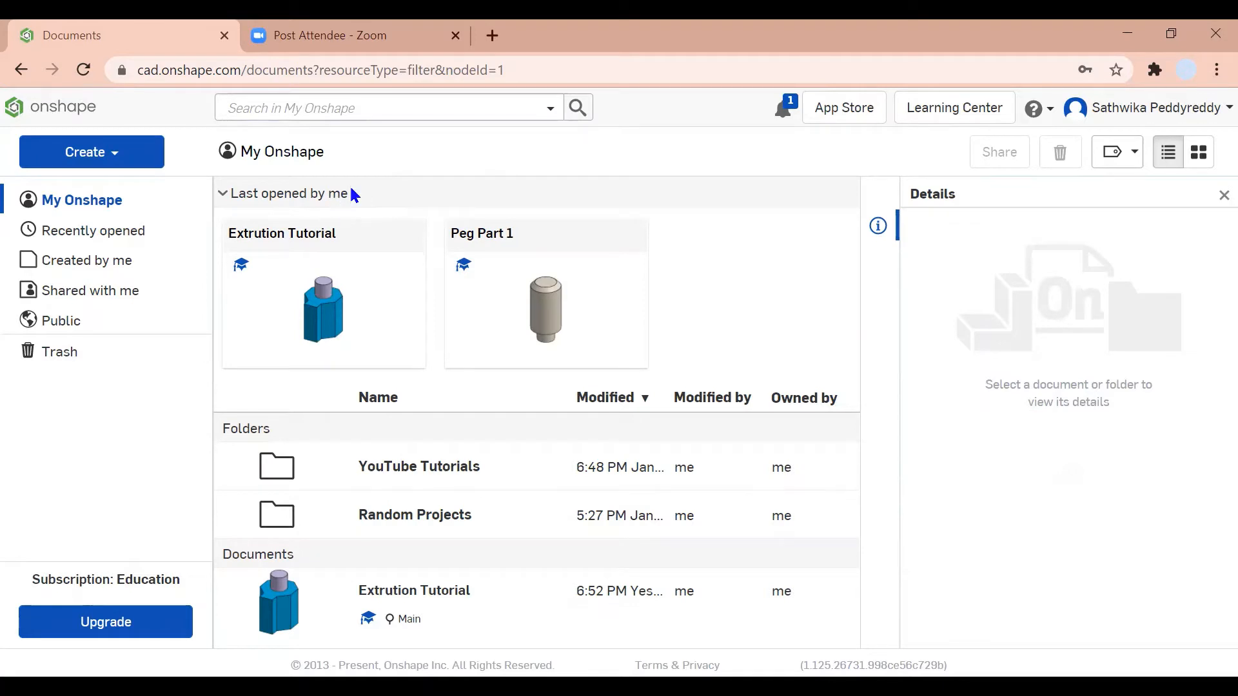
- Create a new document named Extrusion(Intersection)
{"action": "left_click", "coordinate": [139, 157]}
{"action": "left_click", "coordinate": [124, 189]}
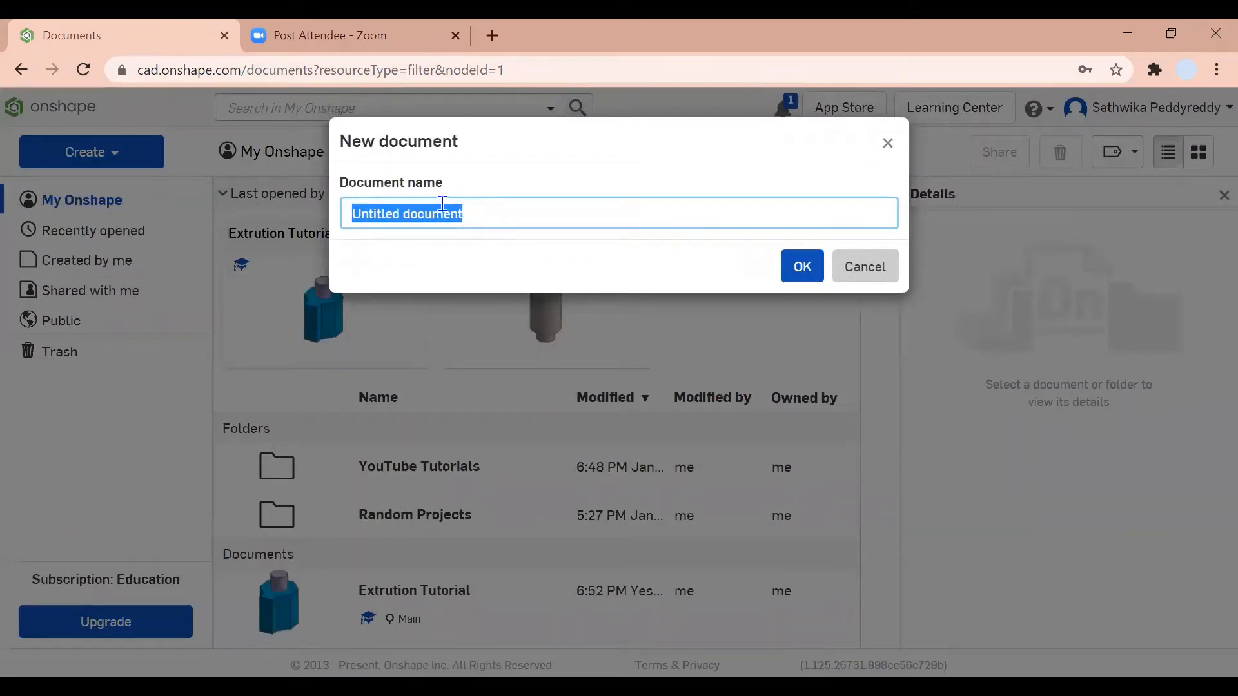
{"action": "key", "text": "BackSpace"}
{"action": "type", "text": "Extrusion(Int"}
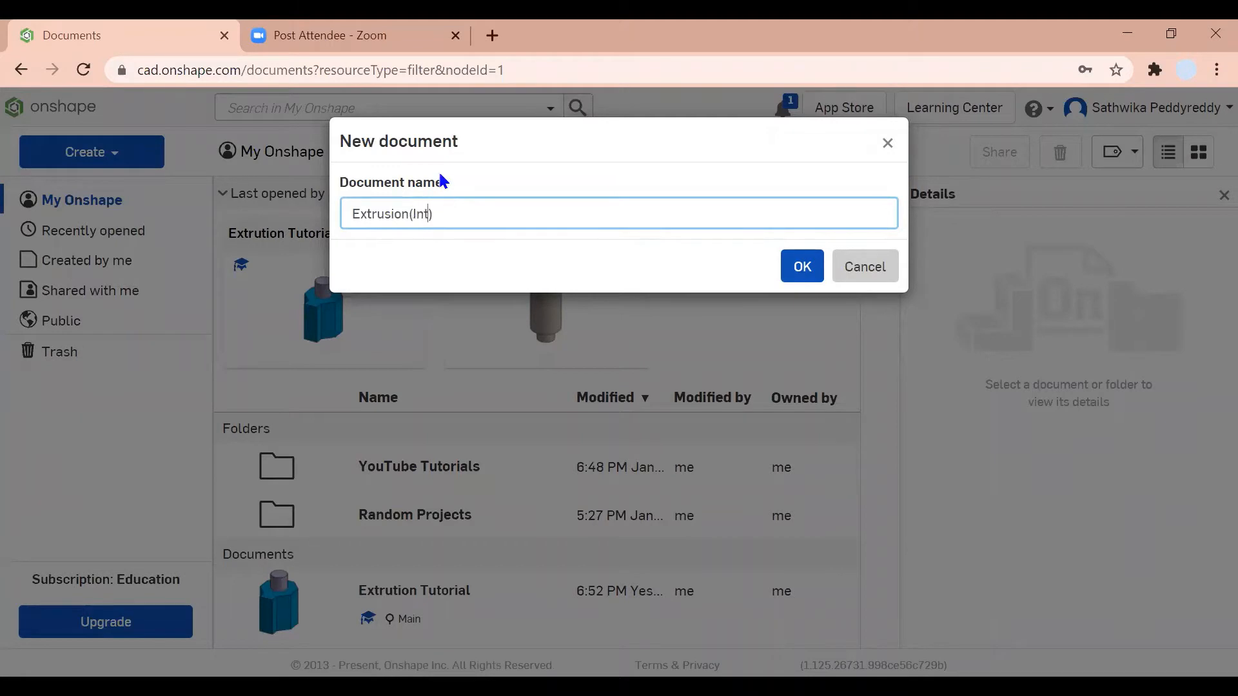
{"action": "type", "text": "ersection"}
{"action": "left_click", "coordinate": [804, 265]}
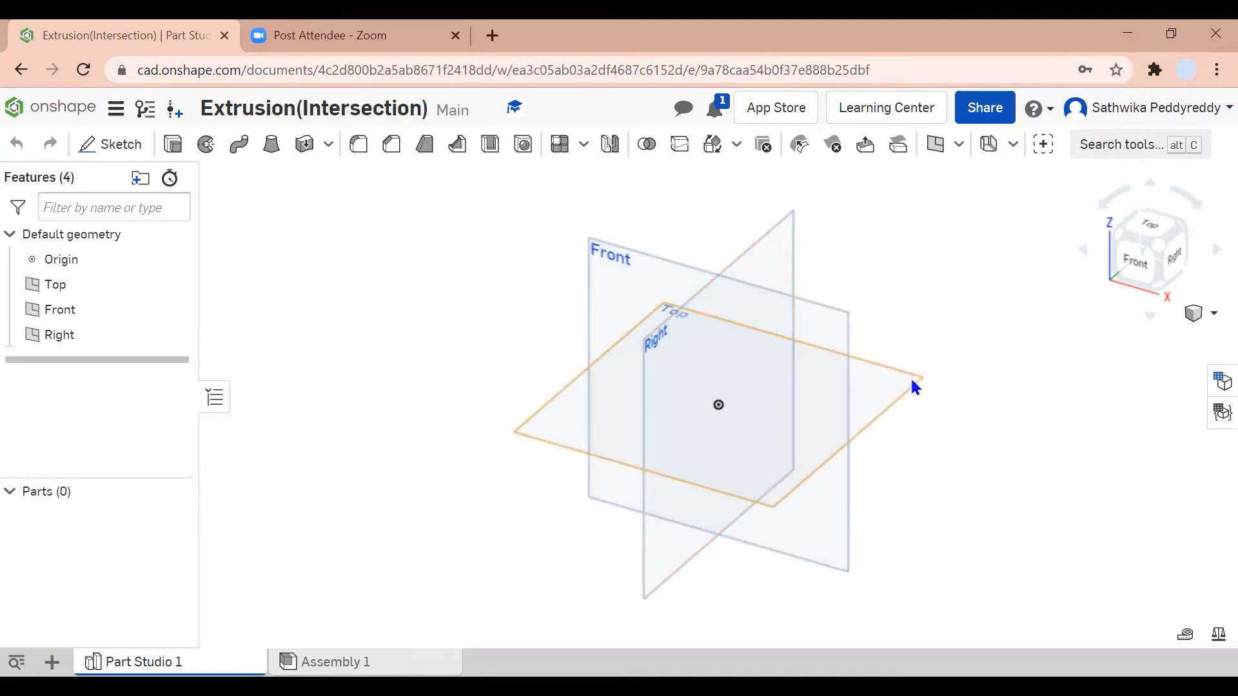
- Hide the Front and Right default planes, leaving only the Top plane shown
{"action": "left_click", "coordinate": [867, 374]}
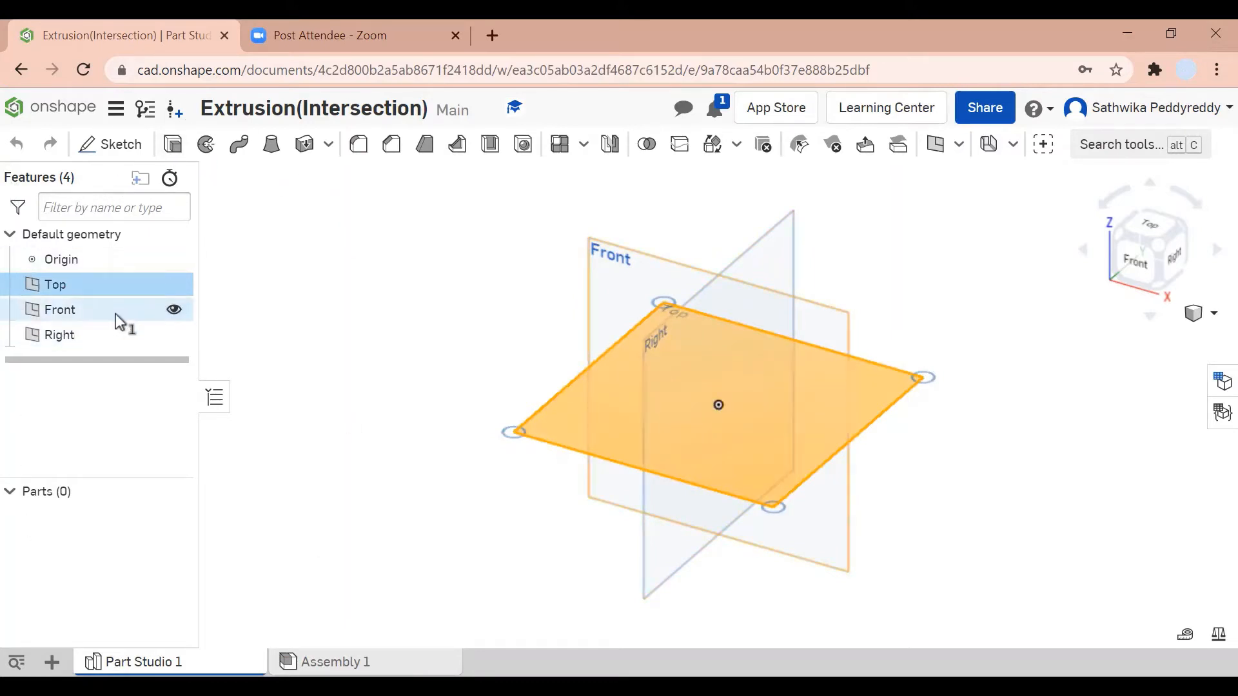
{"action": "left_click", "coordinate": [173, 310]}
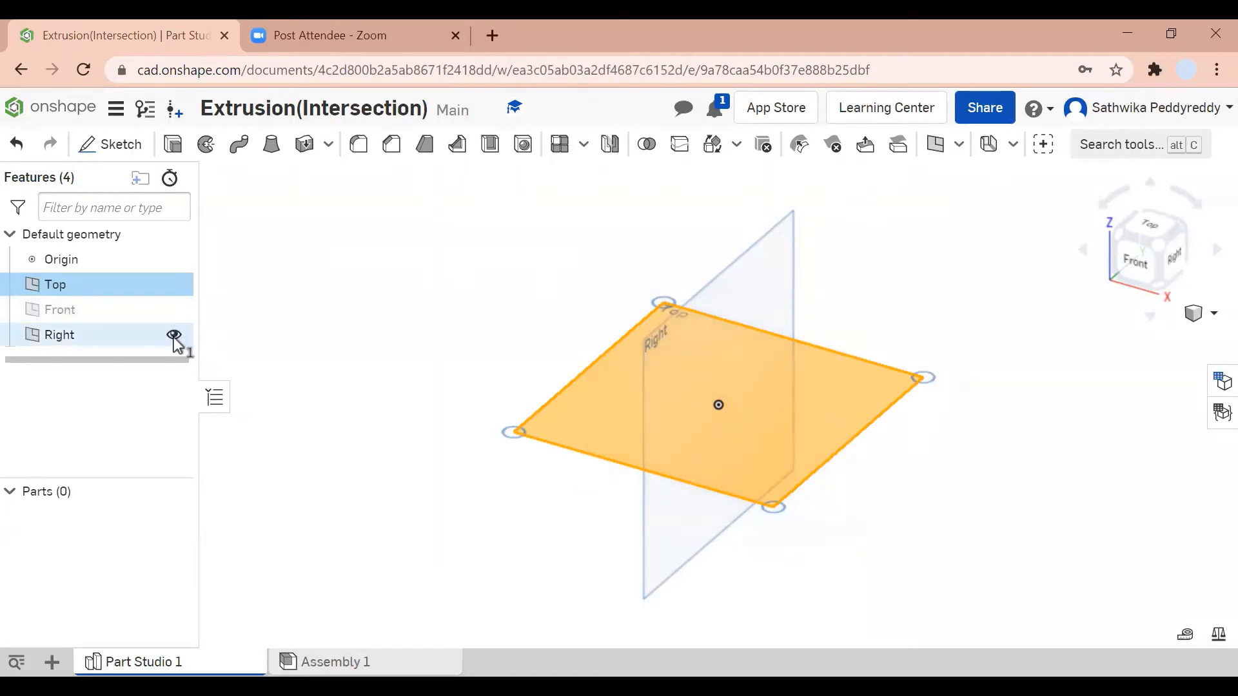
{"action": "left_click", "coordinate": [174, 336]}
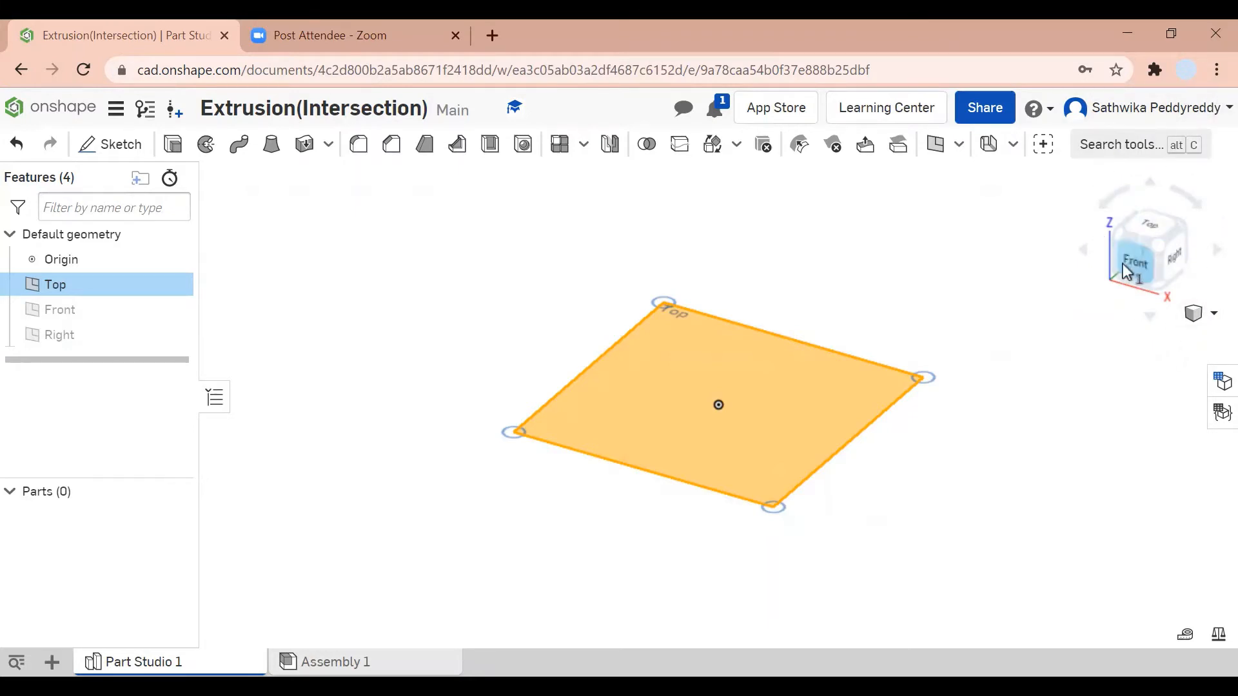
- Start a sketch on the Top plane and draw a center point rectangle about 4.54 by 2.66 in around the origin
{"action": "left_click", "coordinate": [1156, 241]}
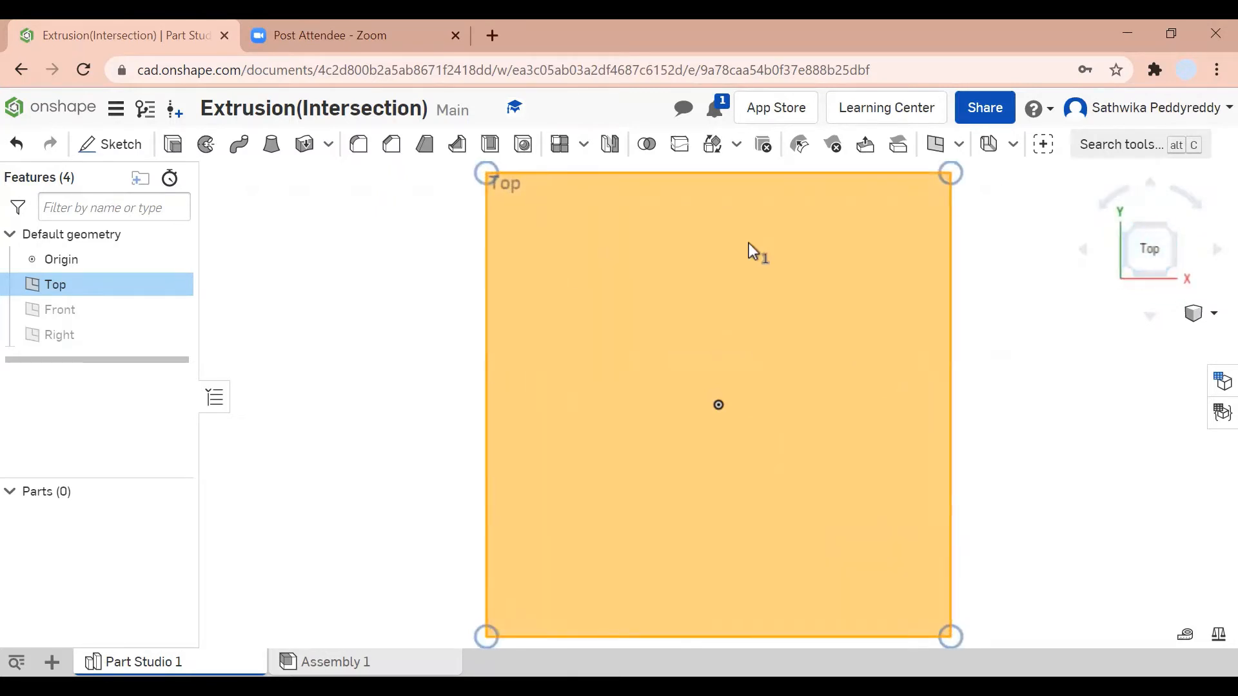
{"action": "left_click", "coordinate": [236, 356]}
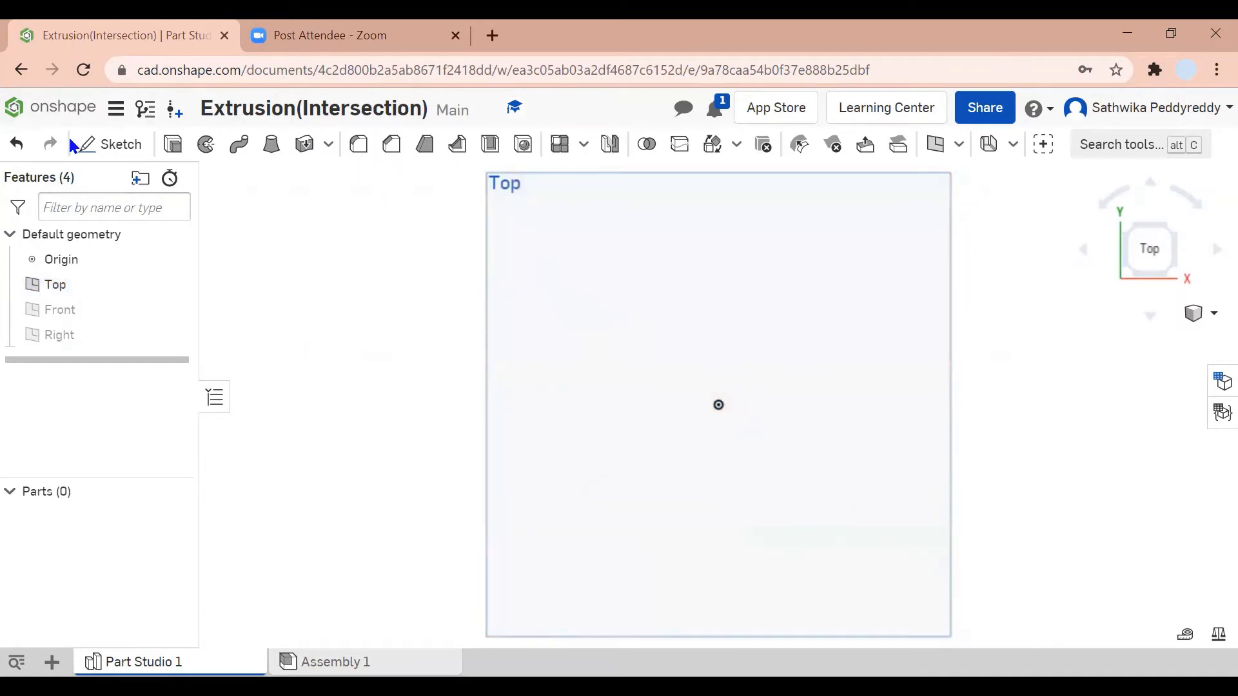
{"action": "left_click", "coordinate": [108, 147]}
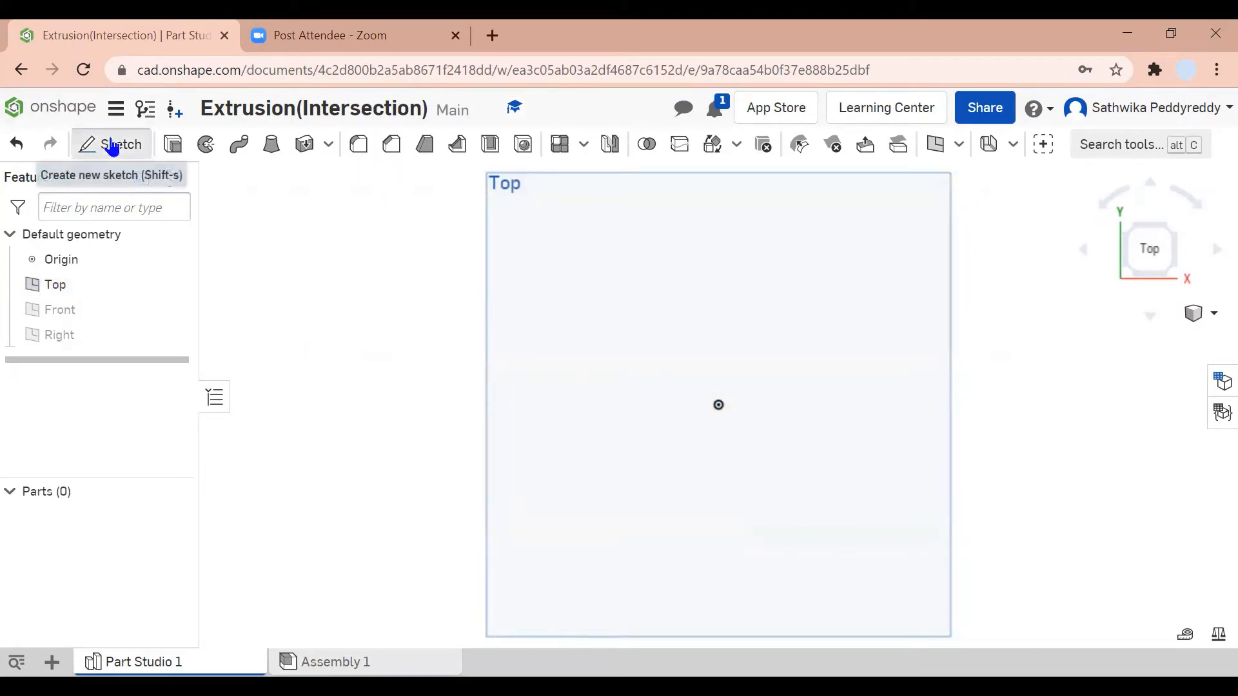
{"action": "left_click", "coordinate": [729, 247]}
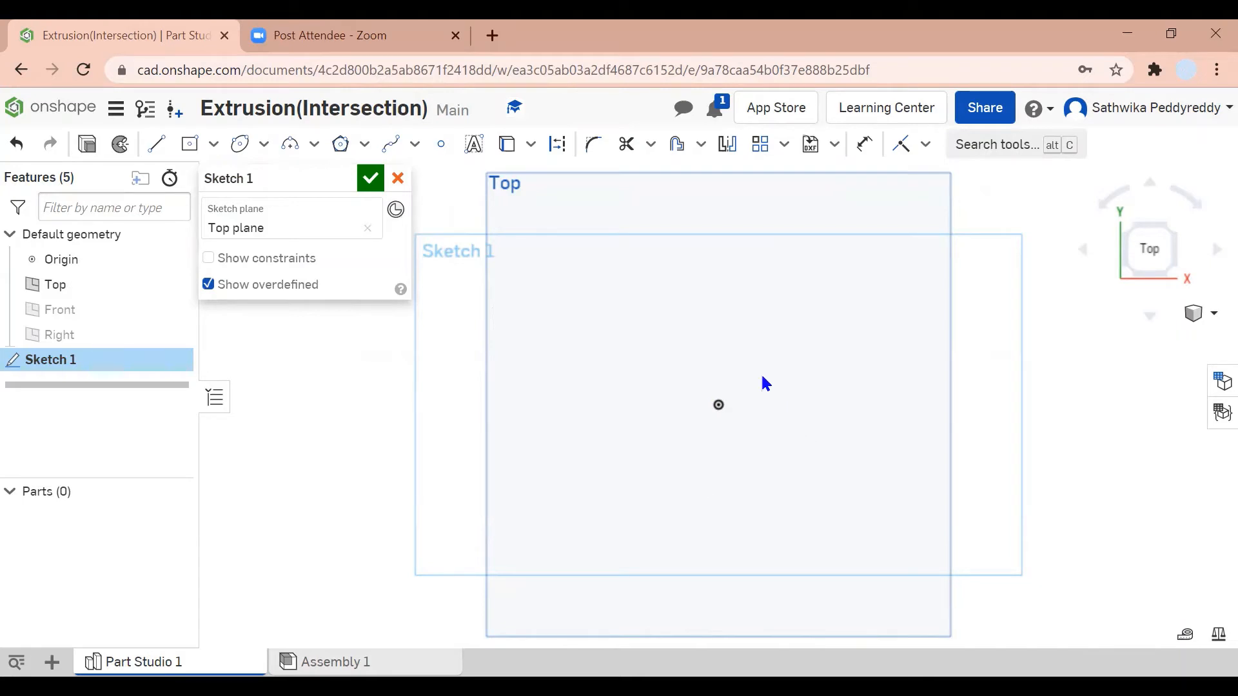
{"action": "left_click", "coordinate": [214, 144]}
{"action": "left_click", "coordinate": [213, 209]}
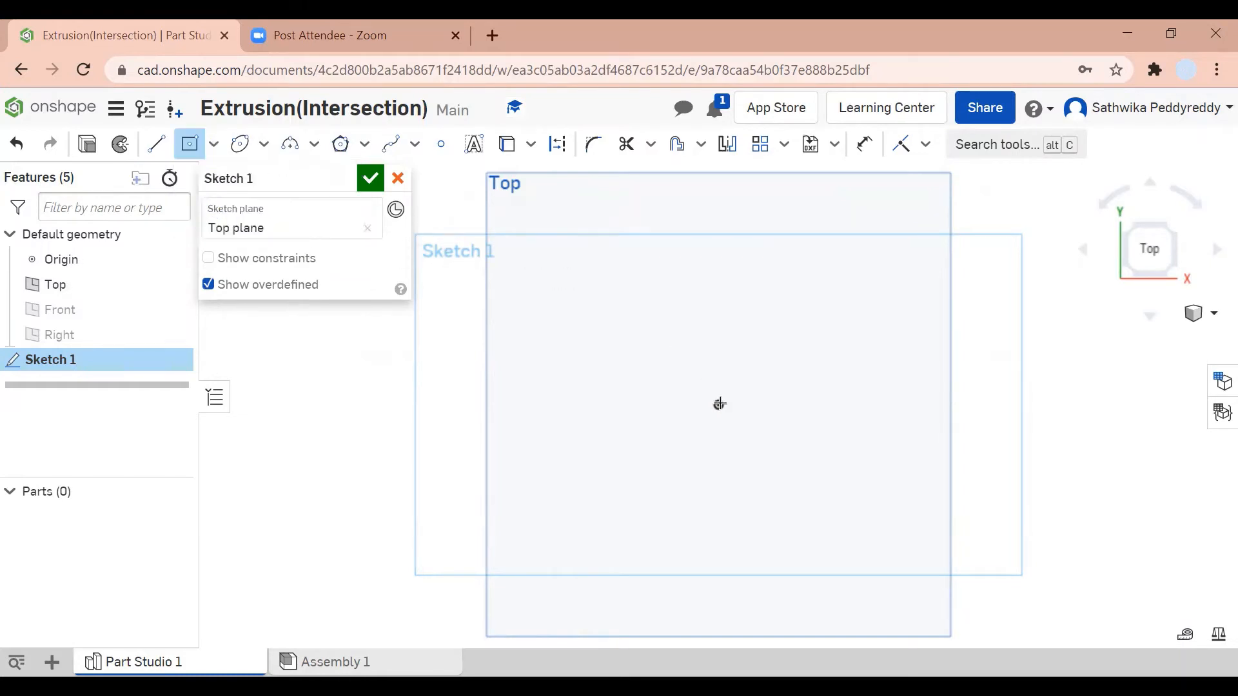
{"action": "left_click", "coordinate": [718, 404]}
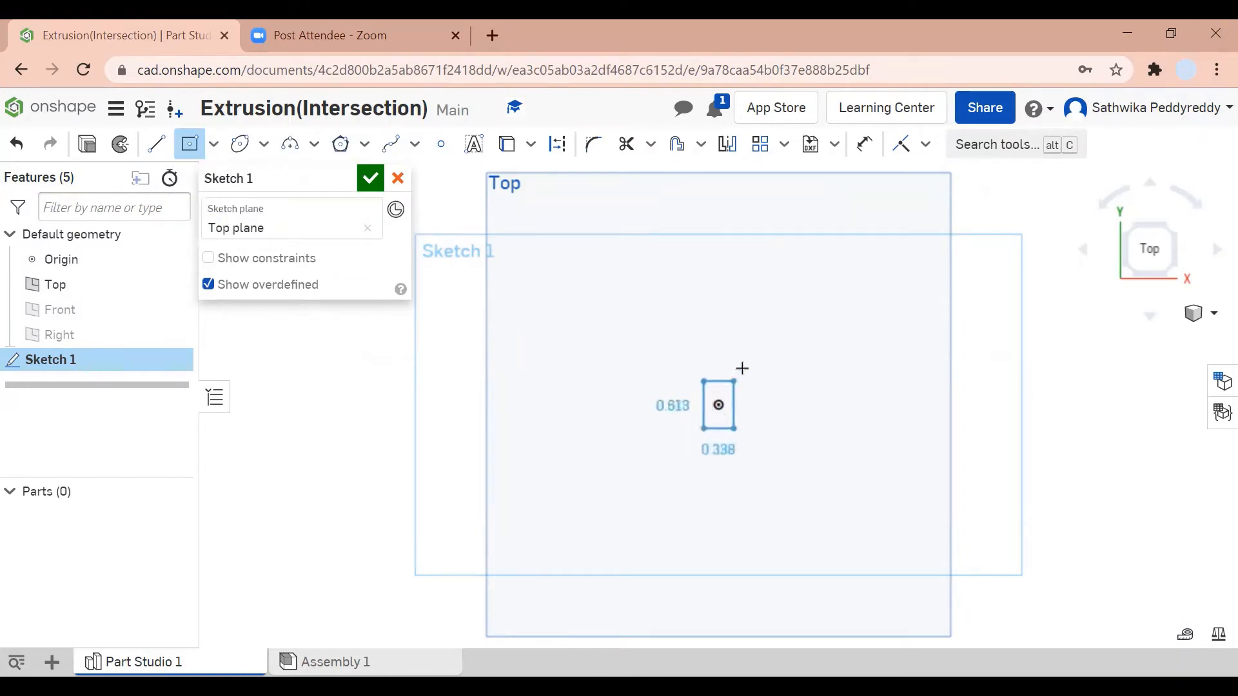
{"action": "left_click", "coordinate": [893, 302]}
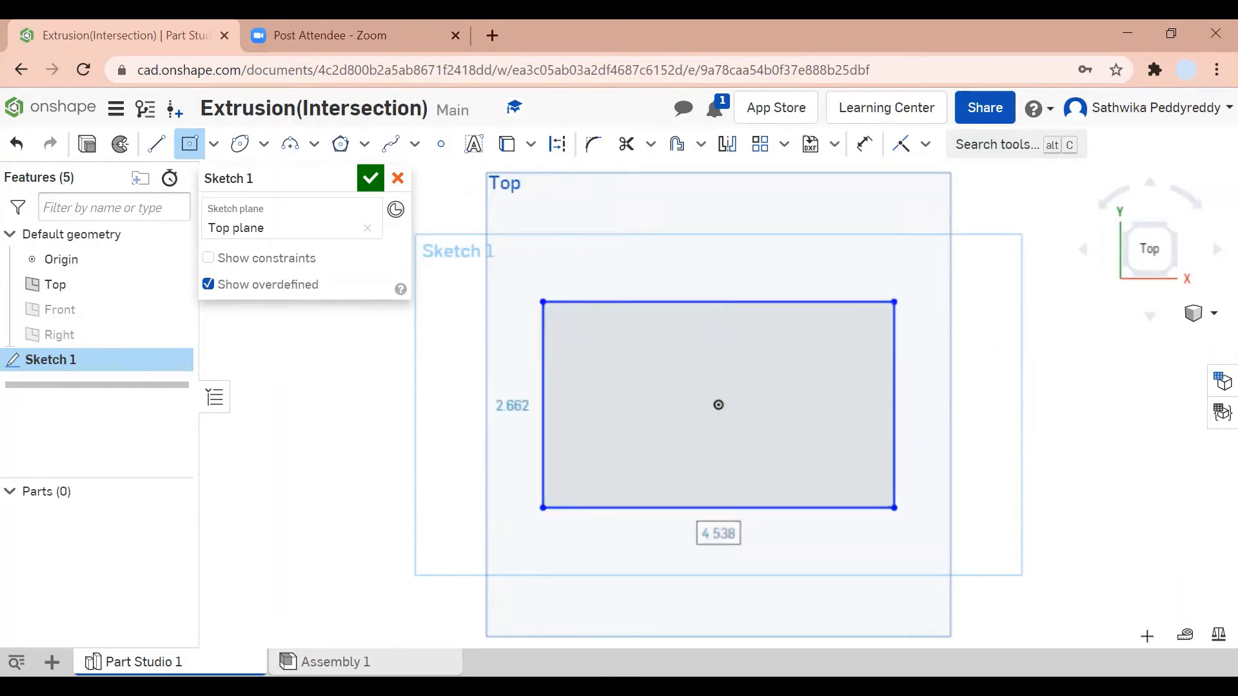
{"action": "key", "text": "Escape"}
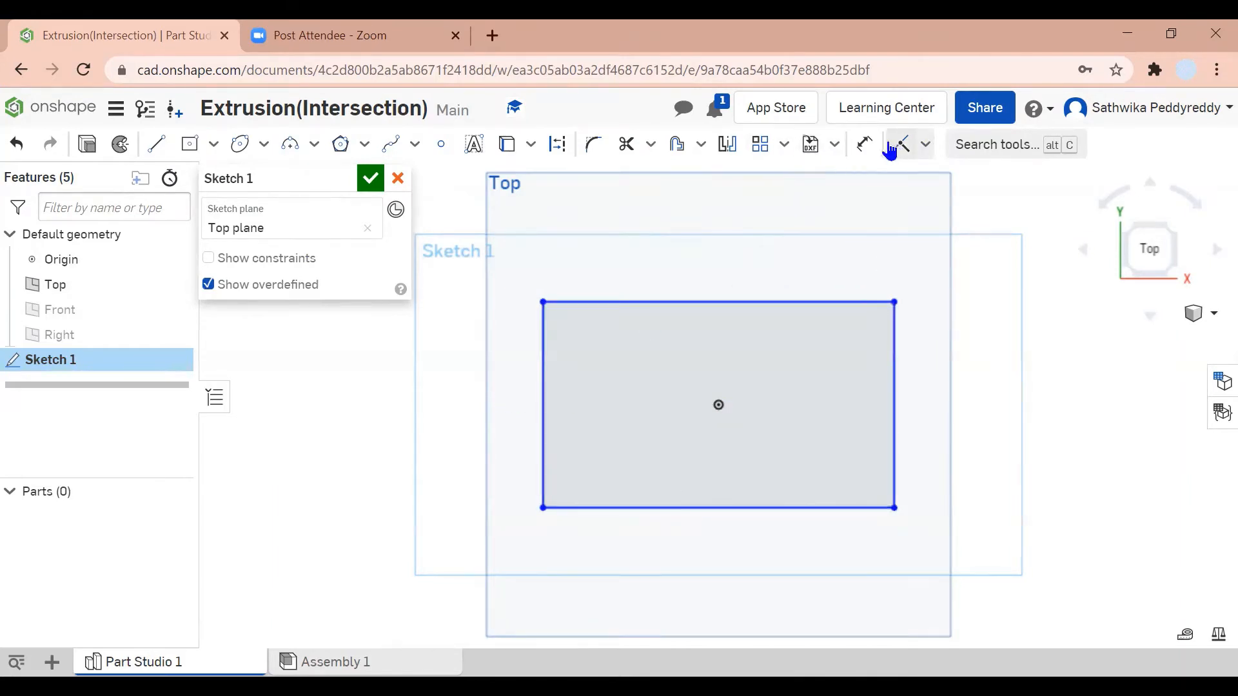
- Dimension the rectangle to 4 in wide and 2 in high, and finish the sketch
{"action": "left_click", "coordinate": [867, 147]}
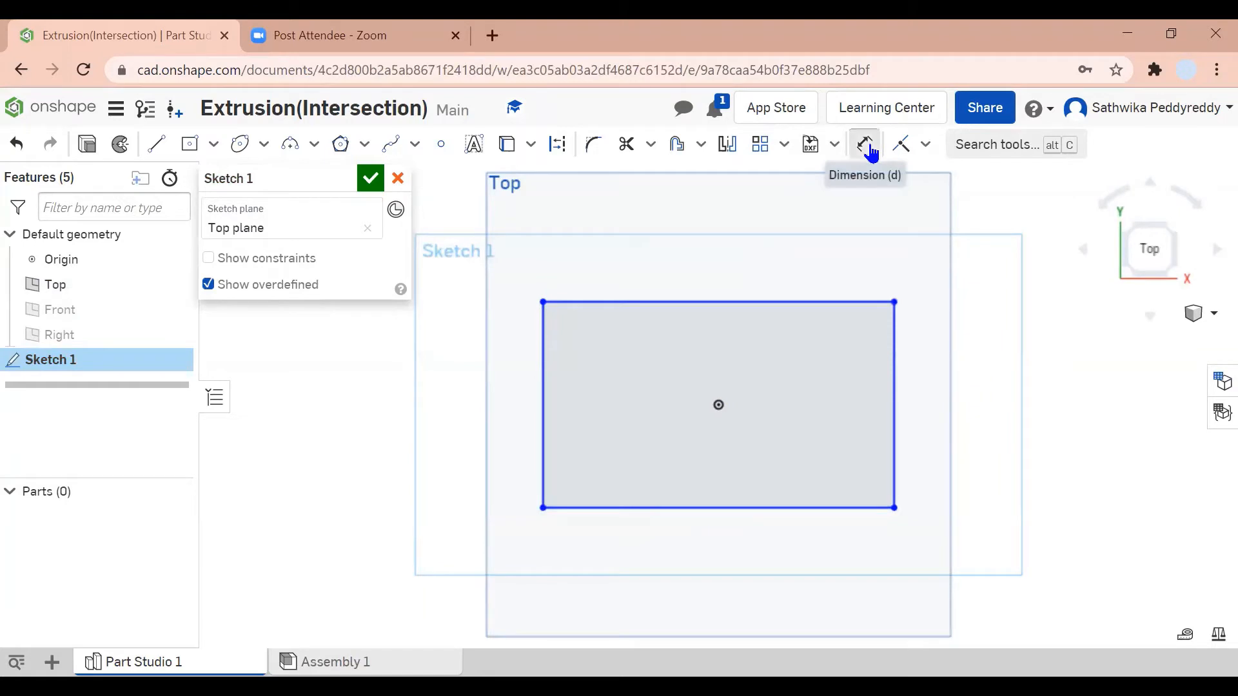
{"action": "left_click", "coordinate": [711, 302]}
{"action": "left_click", "coordinate": [738, 265]}
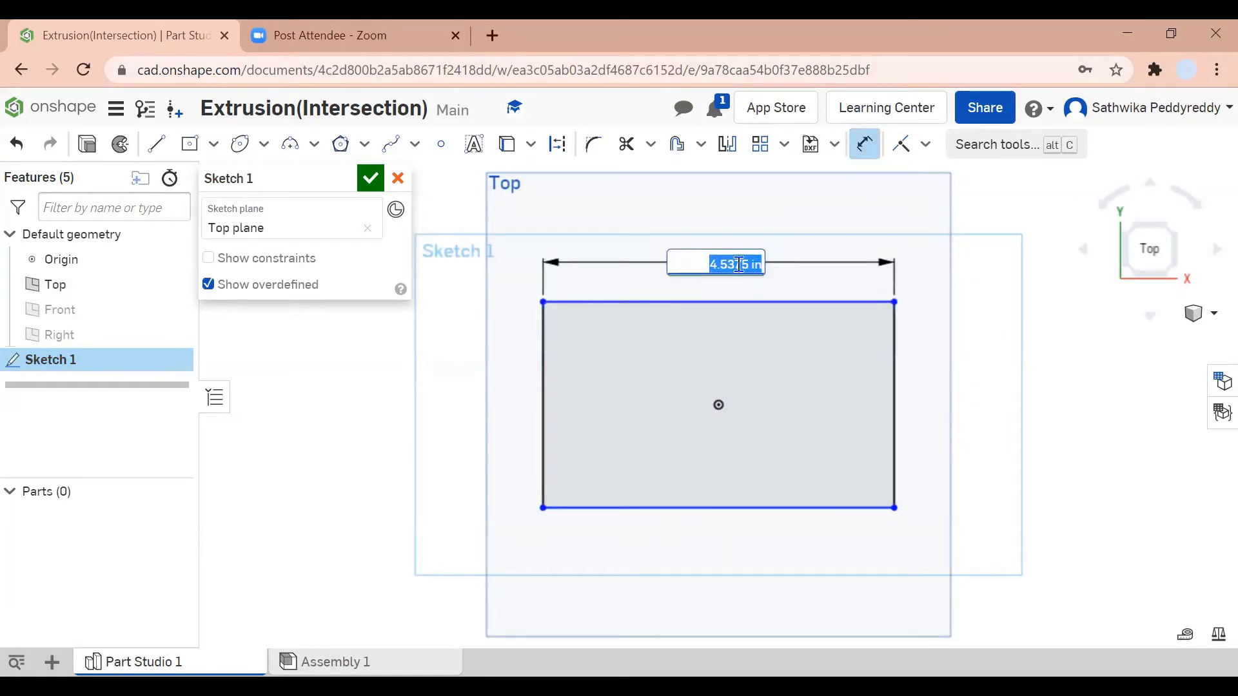
{"action": "type", "text": "4"}
{"action": "key", "text": "Return"}
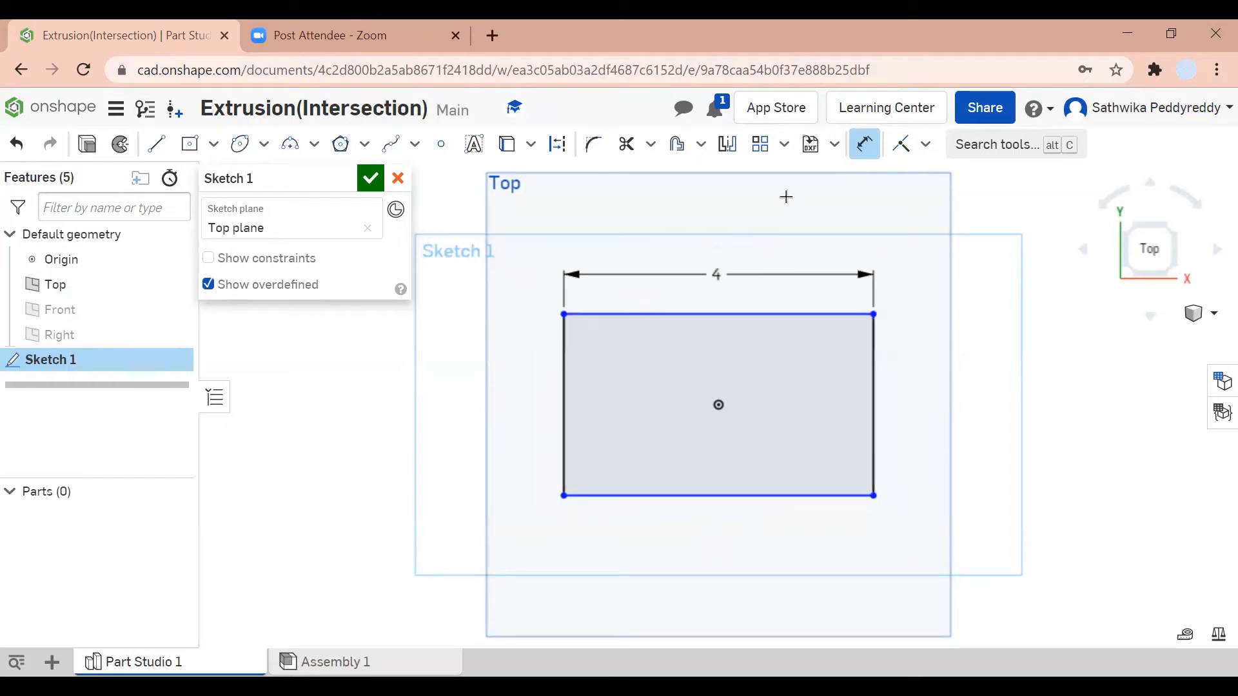
{"action": "left_click", "coordinate": [876, 390]}
{"action": "left_click", "coordinate": [917, 386]}
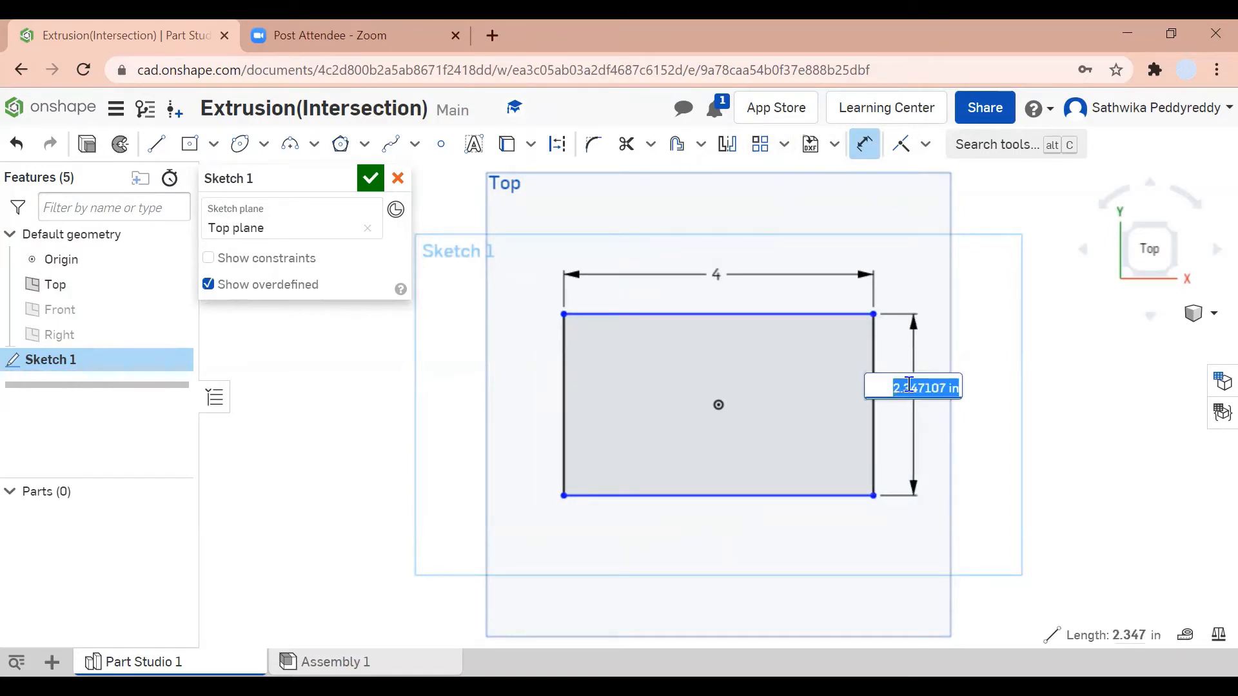
{"action": "type", "text": "2"}
{"action": "key", "text": "Return"}
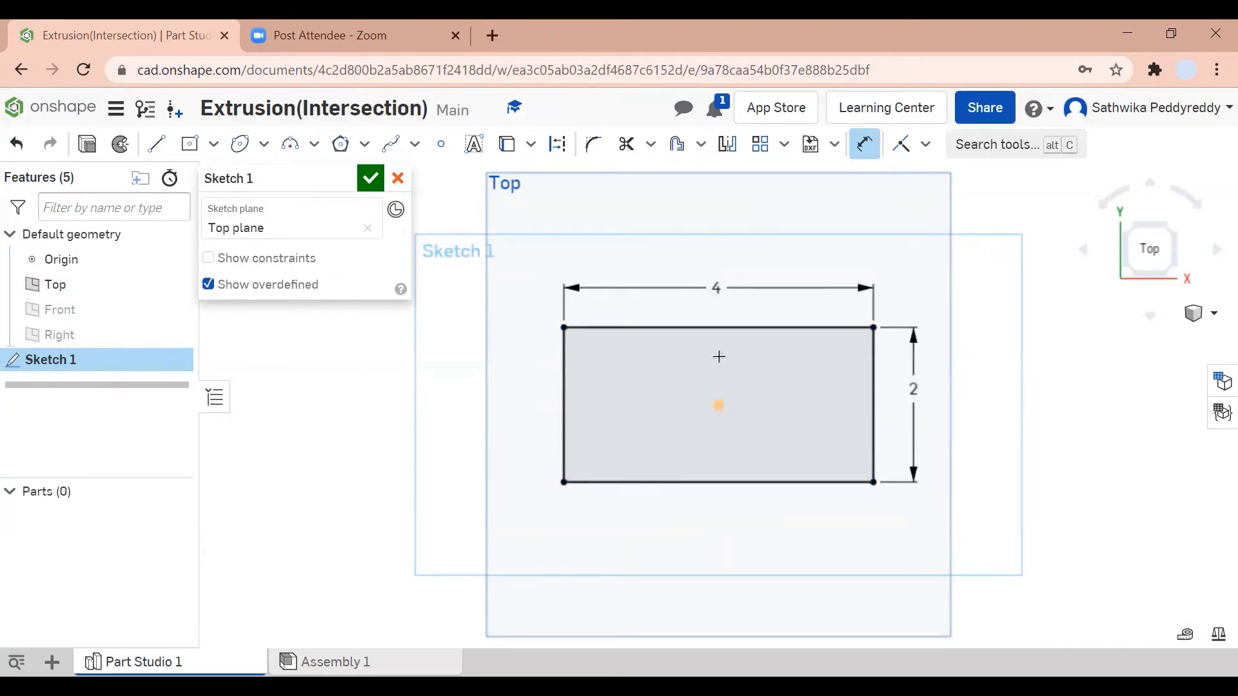
{"action": "left_click", "coordinate": [371, 175]}
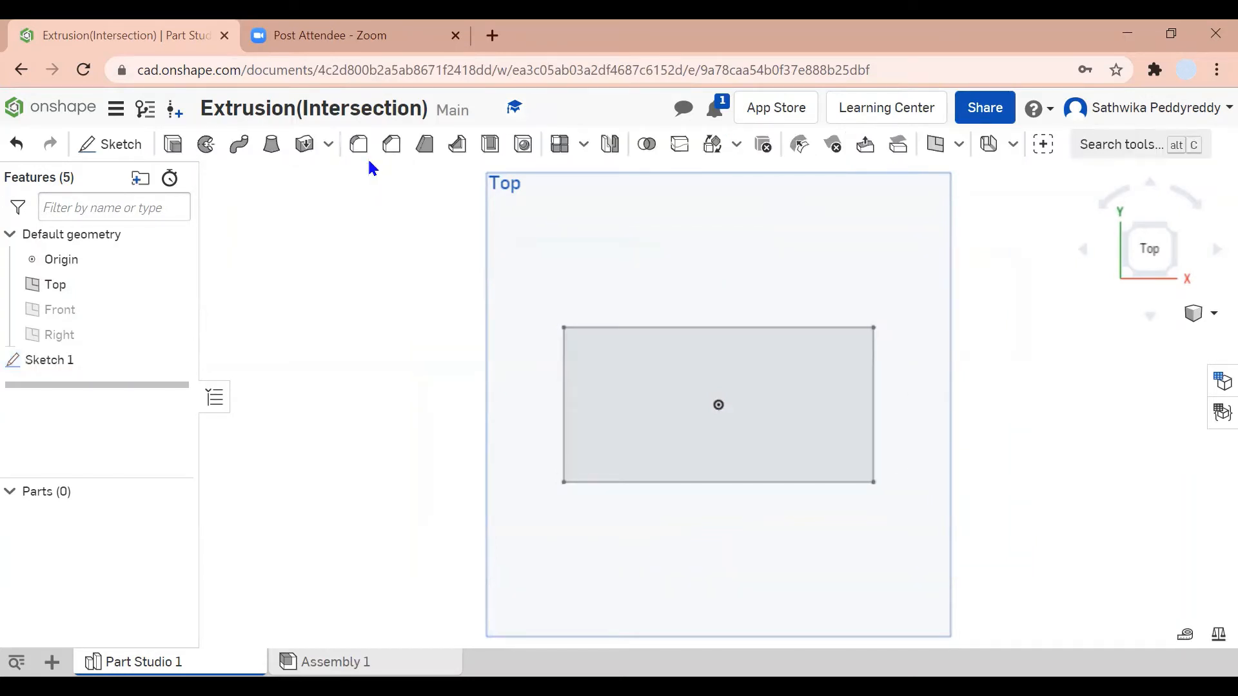
- Extrude the rectangle as a new solid with the Blind end type and a depth of 4 in
{"action": "left_click", "coordinate": [180, 151]}
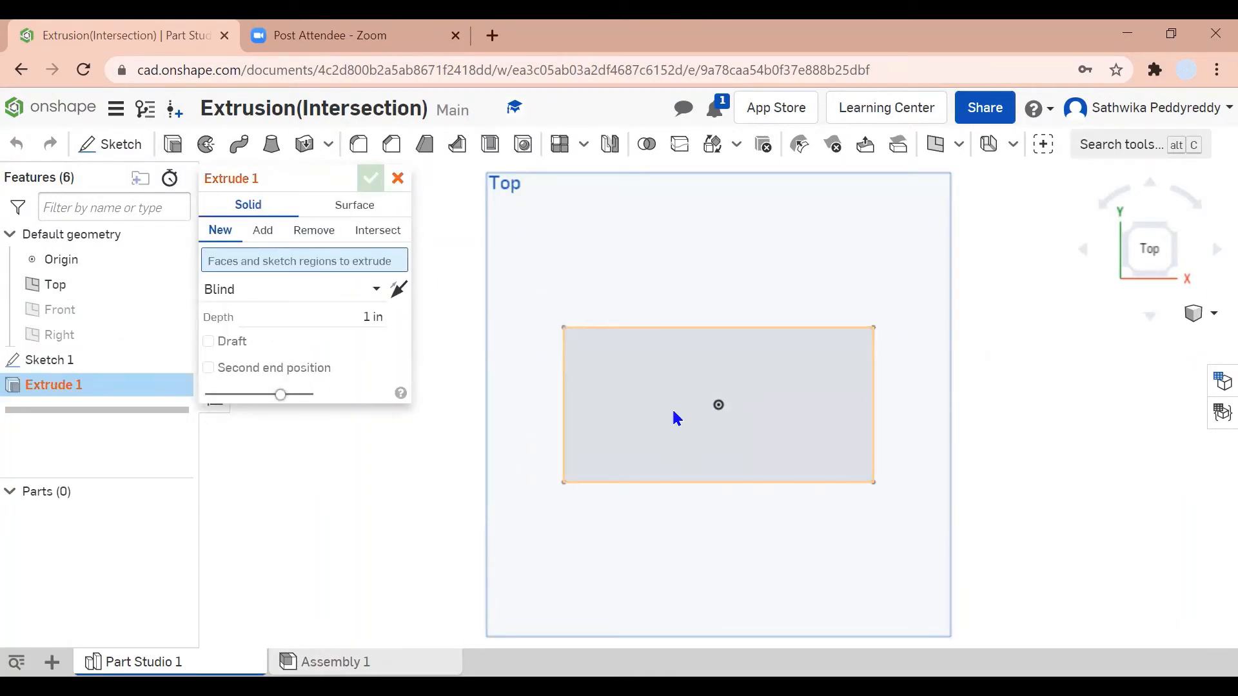
{"action": "left_click", "coordinate": [696, 379]}
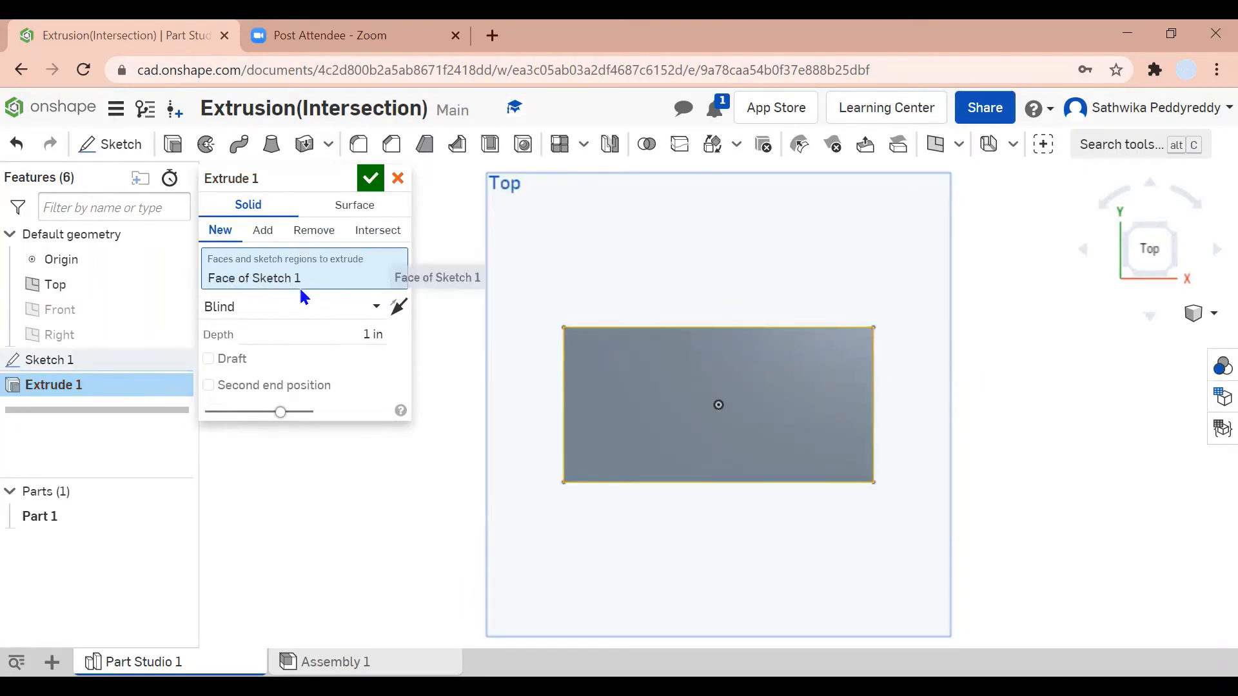
{"action": "left_click", "coordinate": [323, 329]}
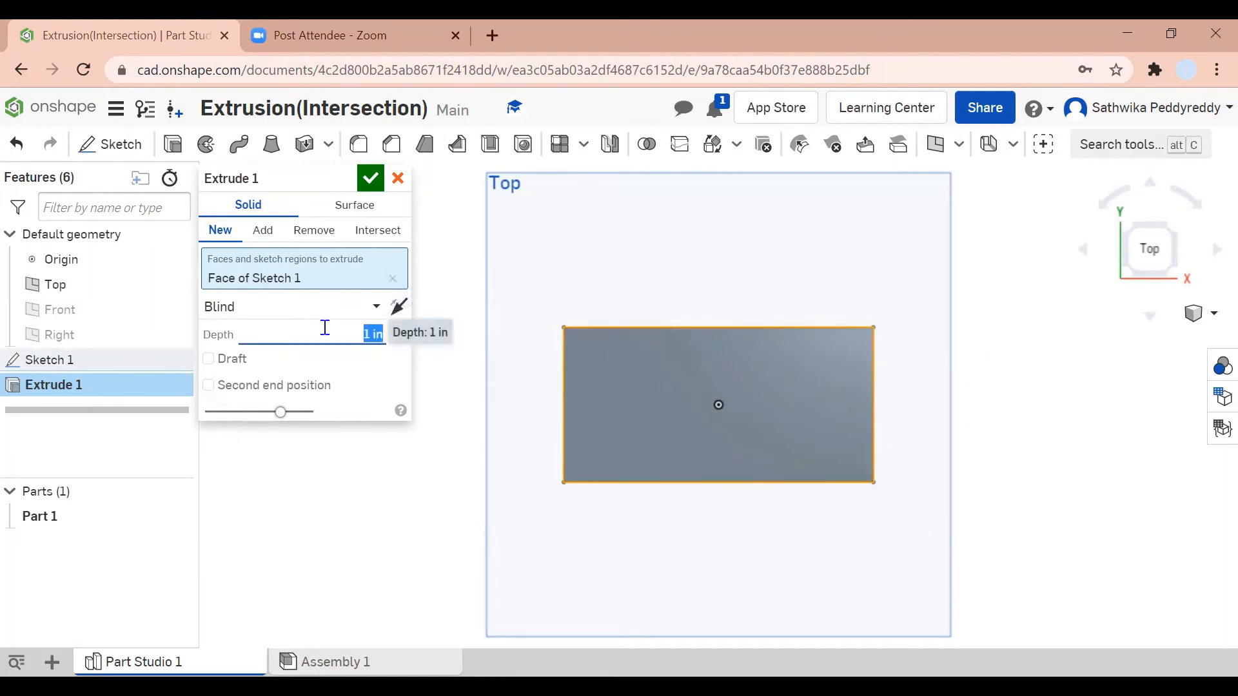
{"action": "type", "text": "4"}
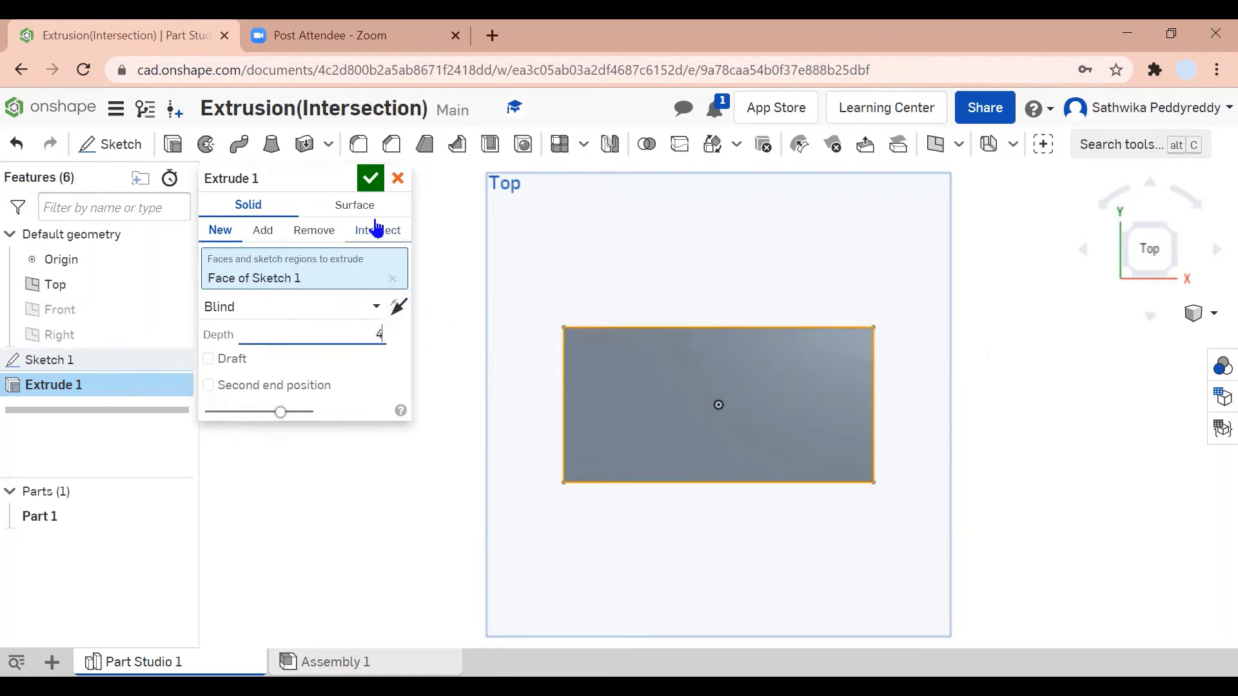
{"action": "type", "text": "in"}
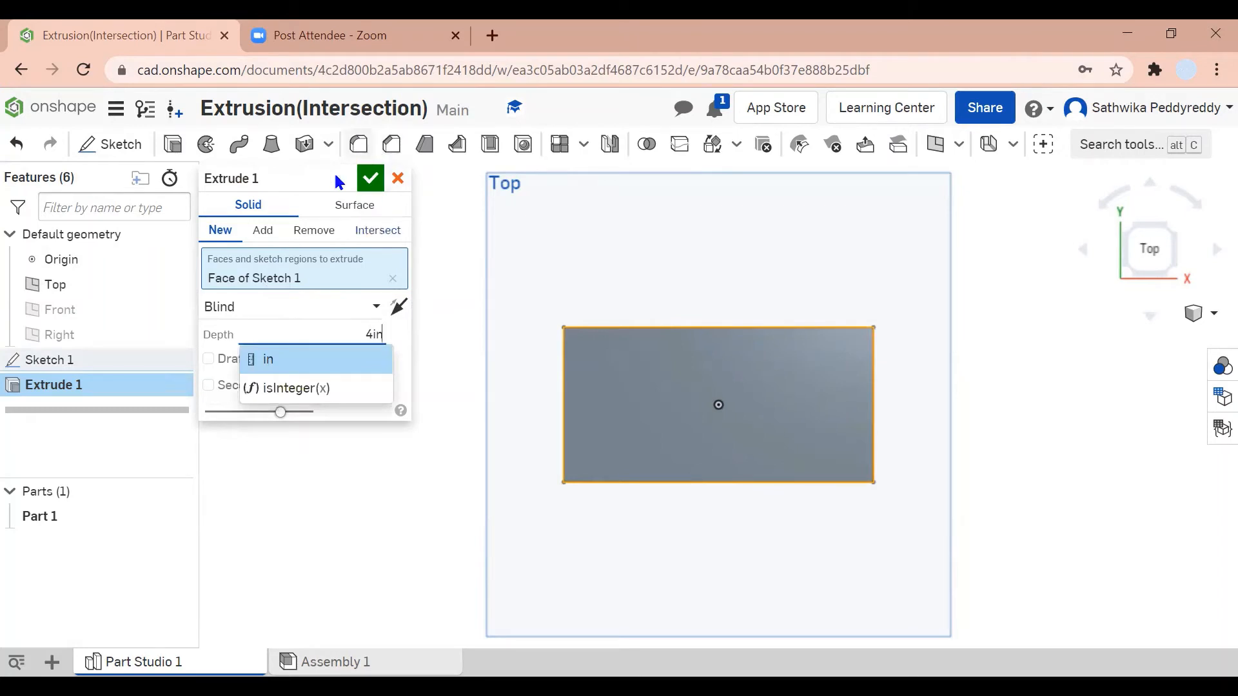
{"action": "left_click", "coordinate": [303, 314]}
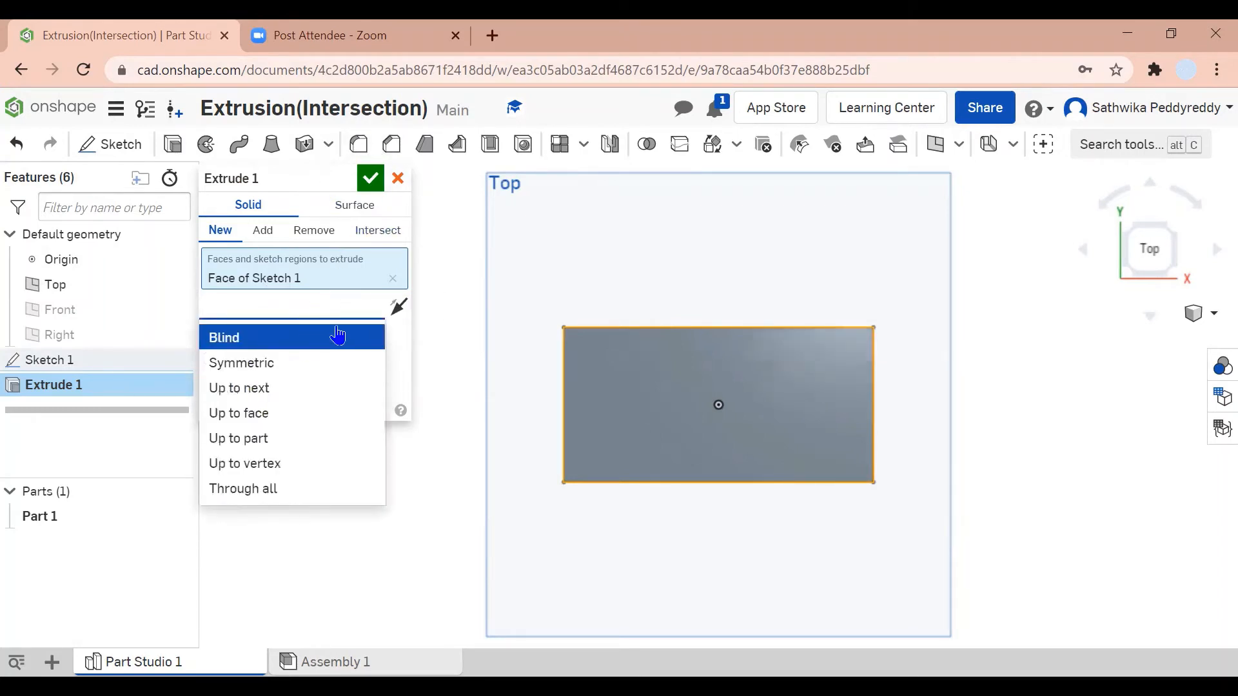
{"action": "left_click", "coordinate": [362, 337]}
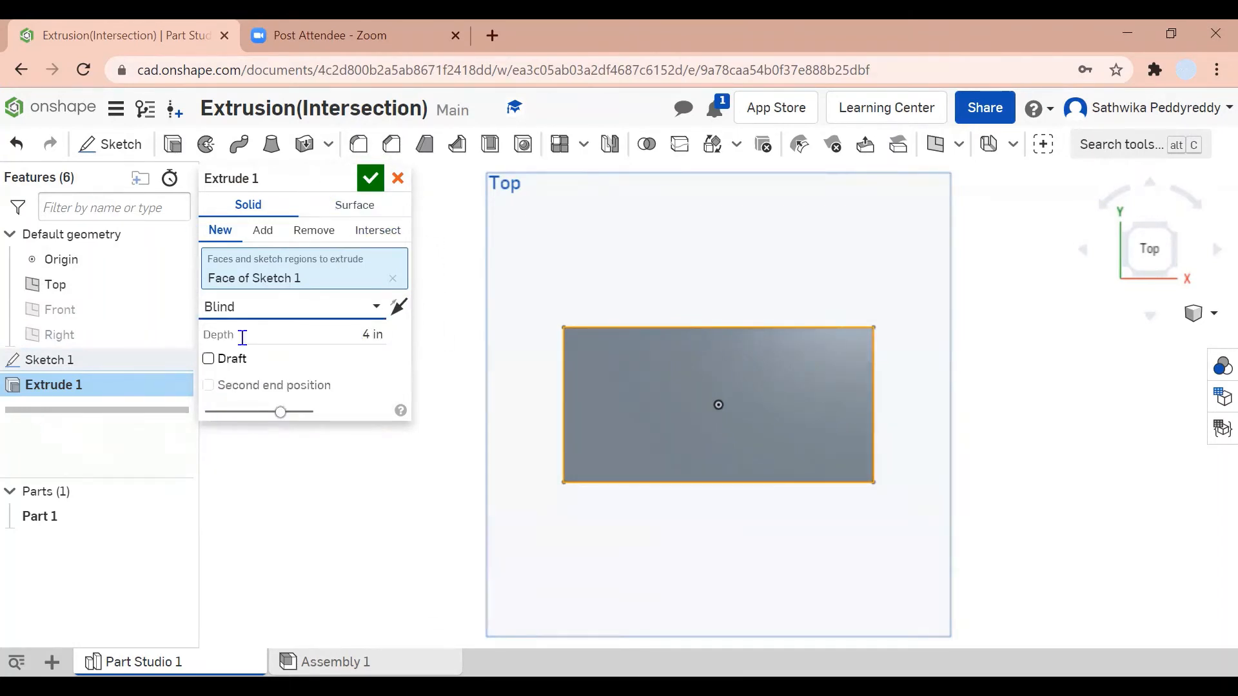
{"action": "left_click", "coordinate": [372, 189]}
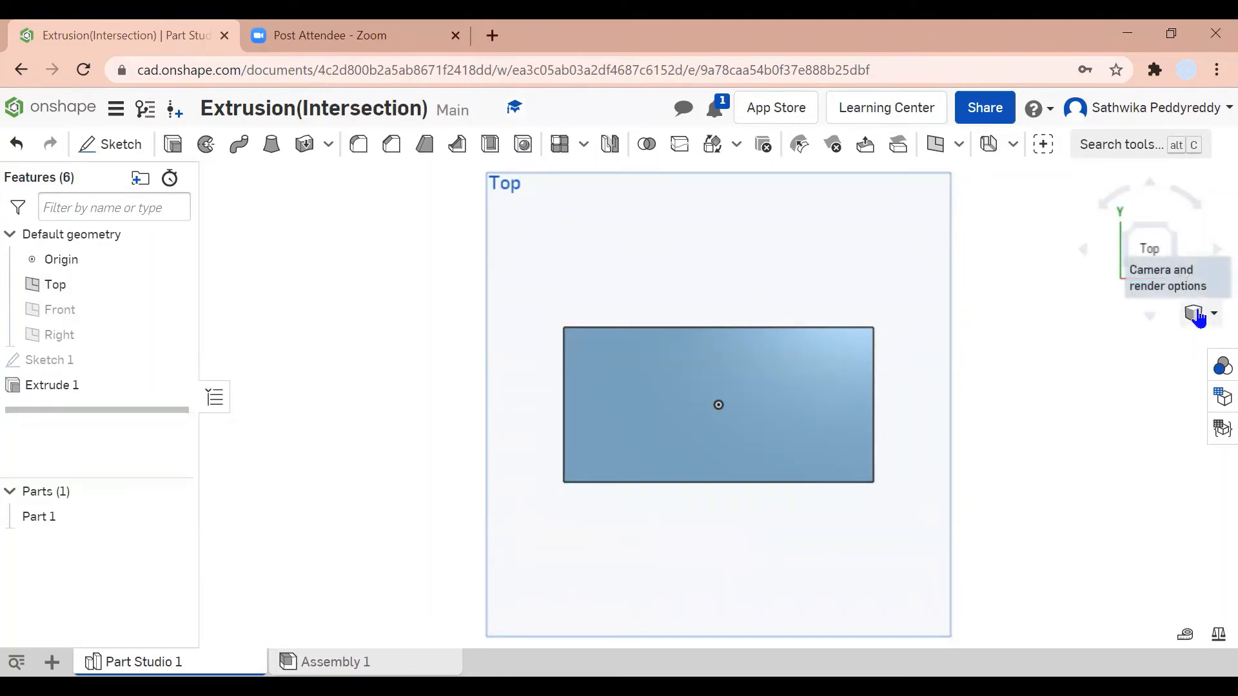
- Start a new sketch on the top face of the extruded block, viewed from the top
{"action": "left_click", "coordinate": [1198, 317]}
{"action": "left_click", "coordinate": [1174, 305]}
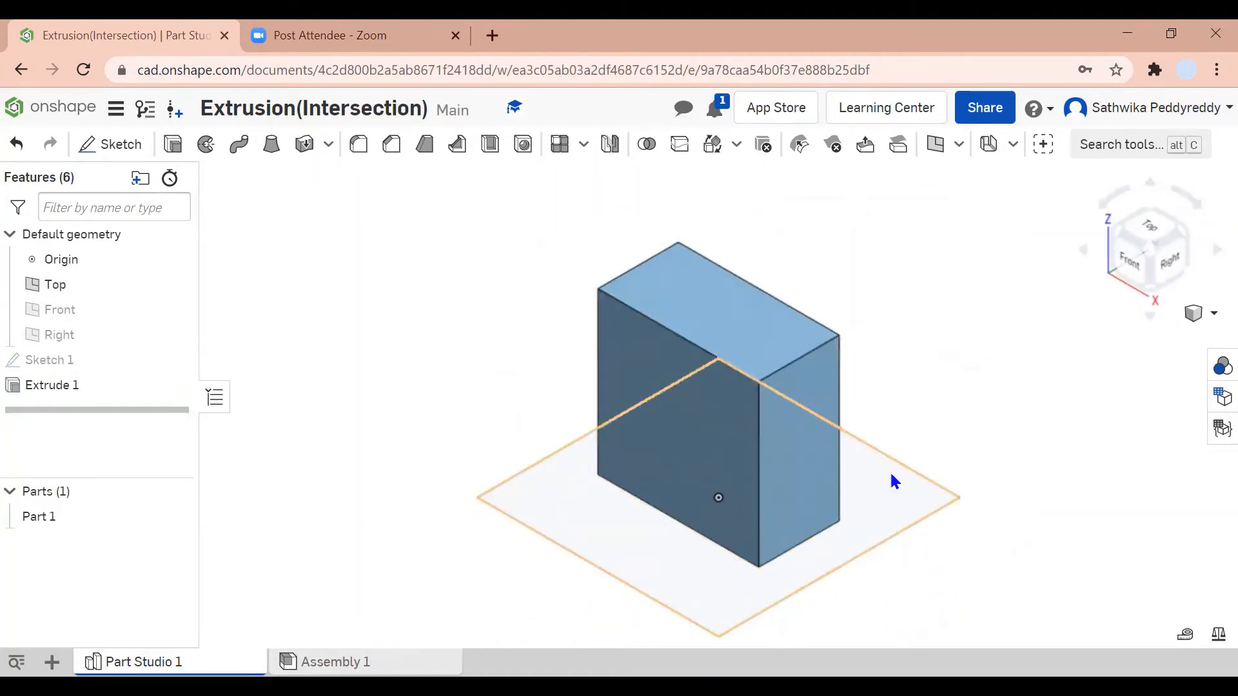
{"action": "left_click", "coordinate": [1149, 227]}
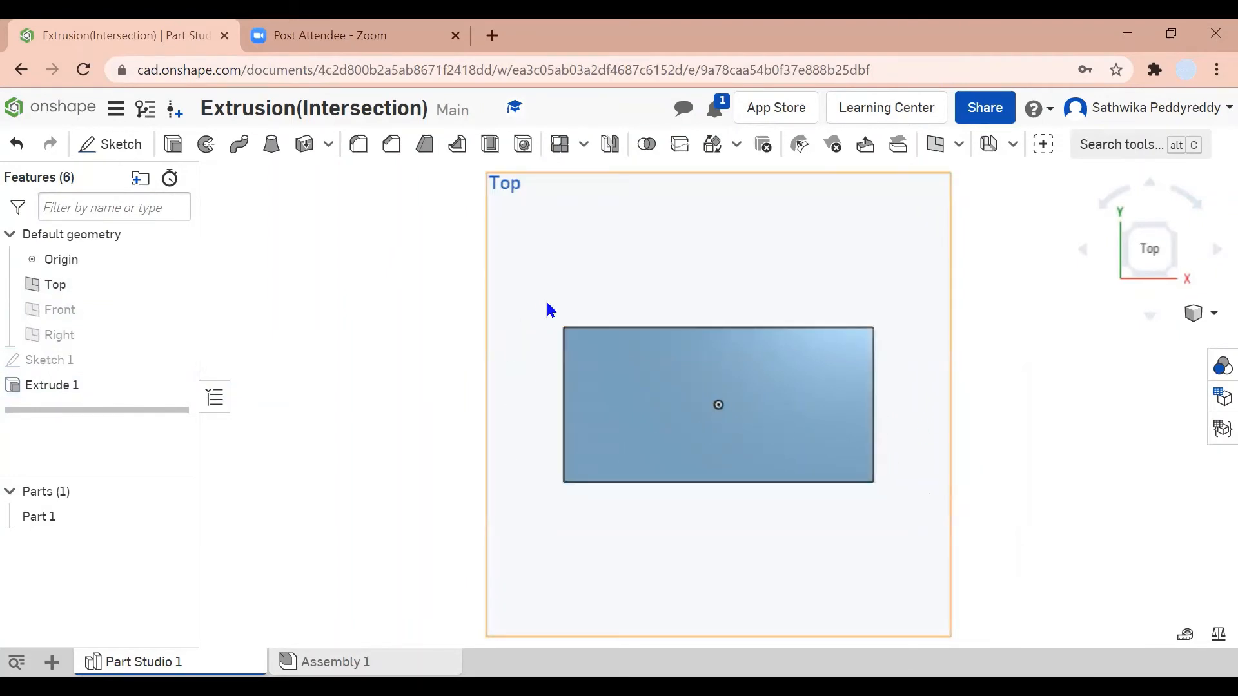
{"action": "left_click", "coordinate": [107, 155]}
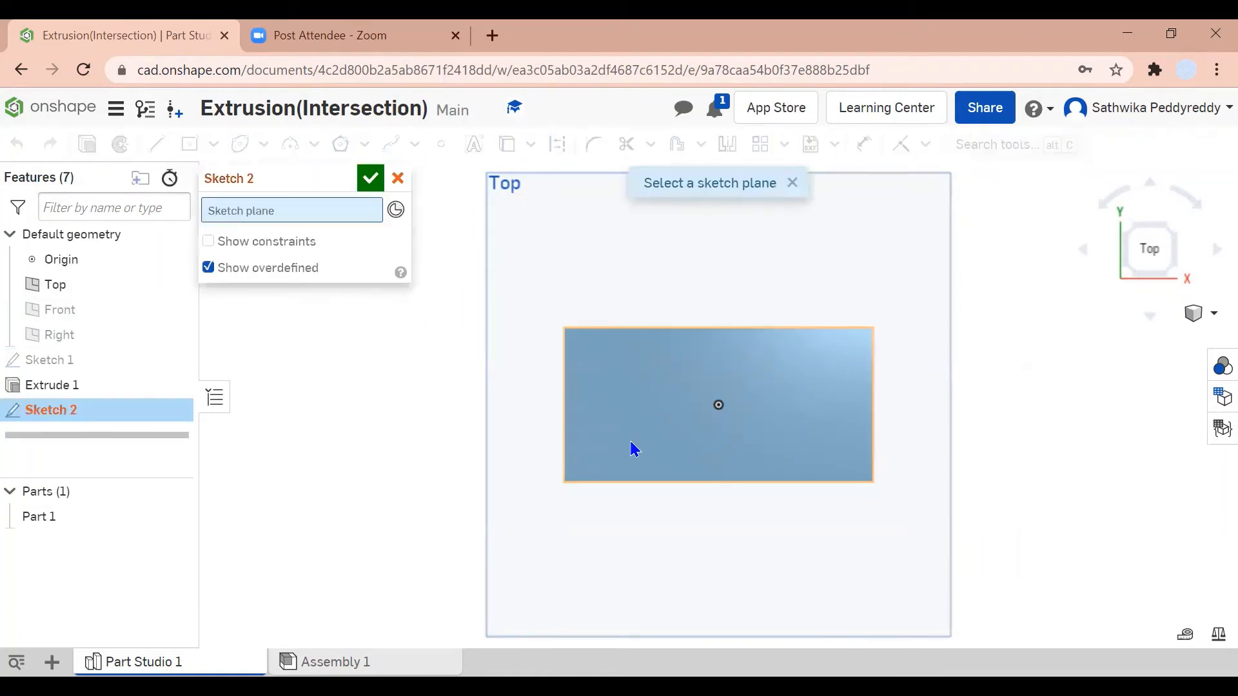
{"action": "left_click", "coordinate": [628, 445]}
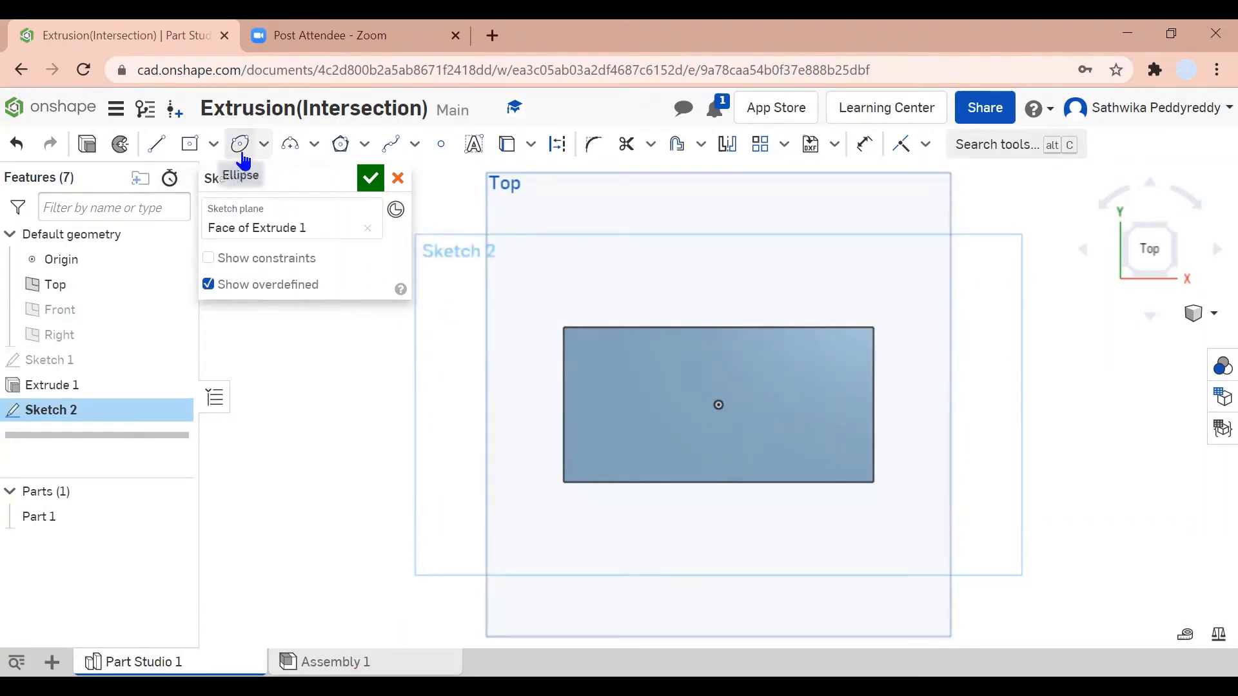
- Draw an ellipse about 4 by 2 in, centered on the midpoint of the top face's front edge and passing through the origin
{"action": "left_click", "coordinate": [264, 143]}
{"action": "left_click", "coordinate": [288, 176]}
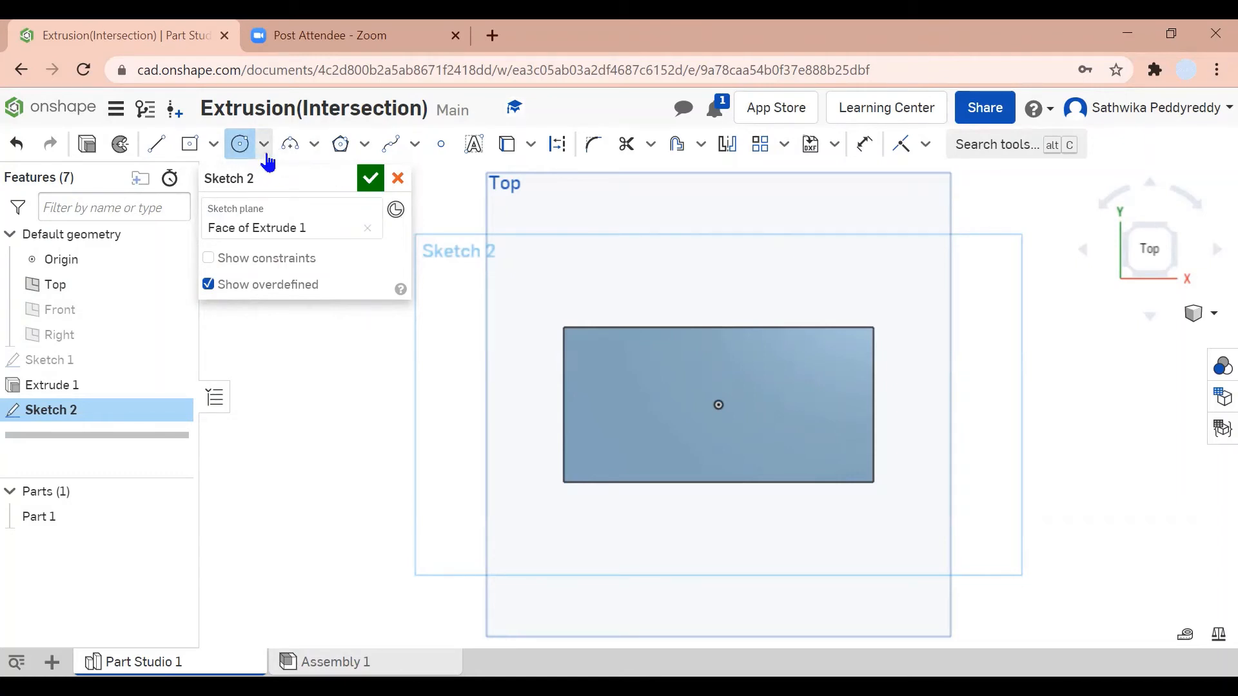
{"action": "left_click", "coordinate": [266, 153]}
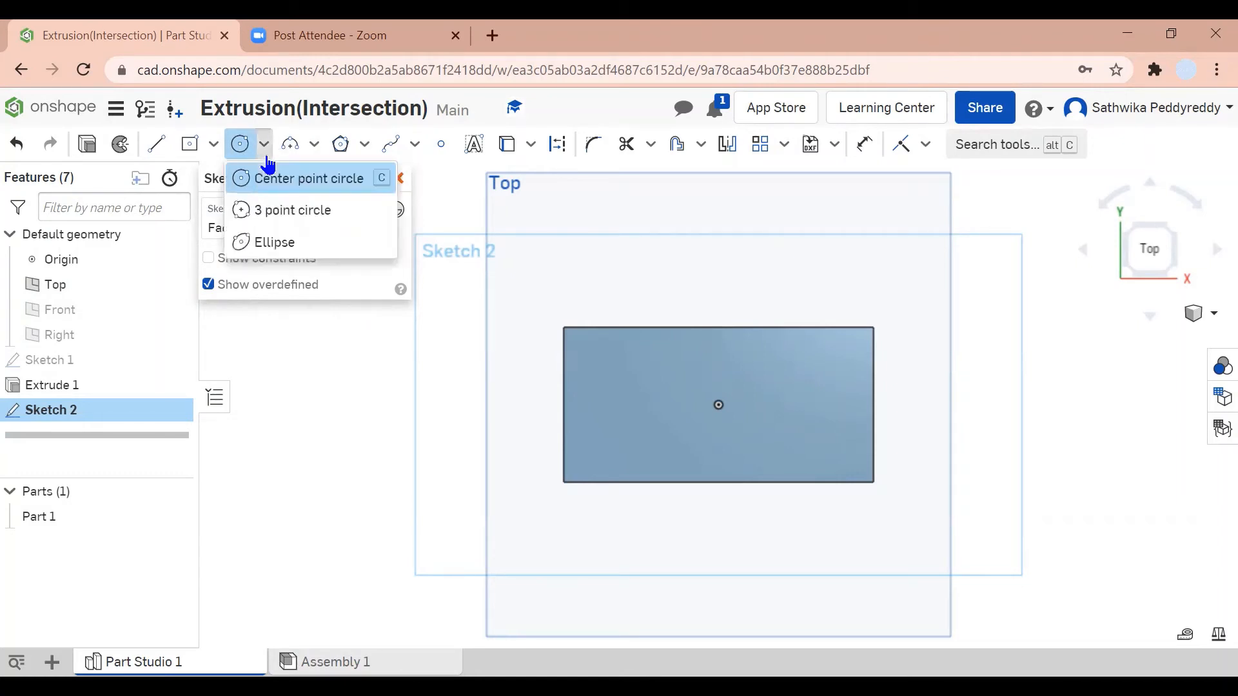
{"action": "left_click", "coordinate": [237, 244]}
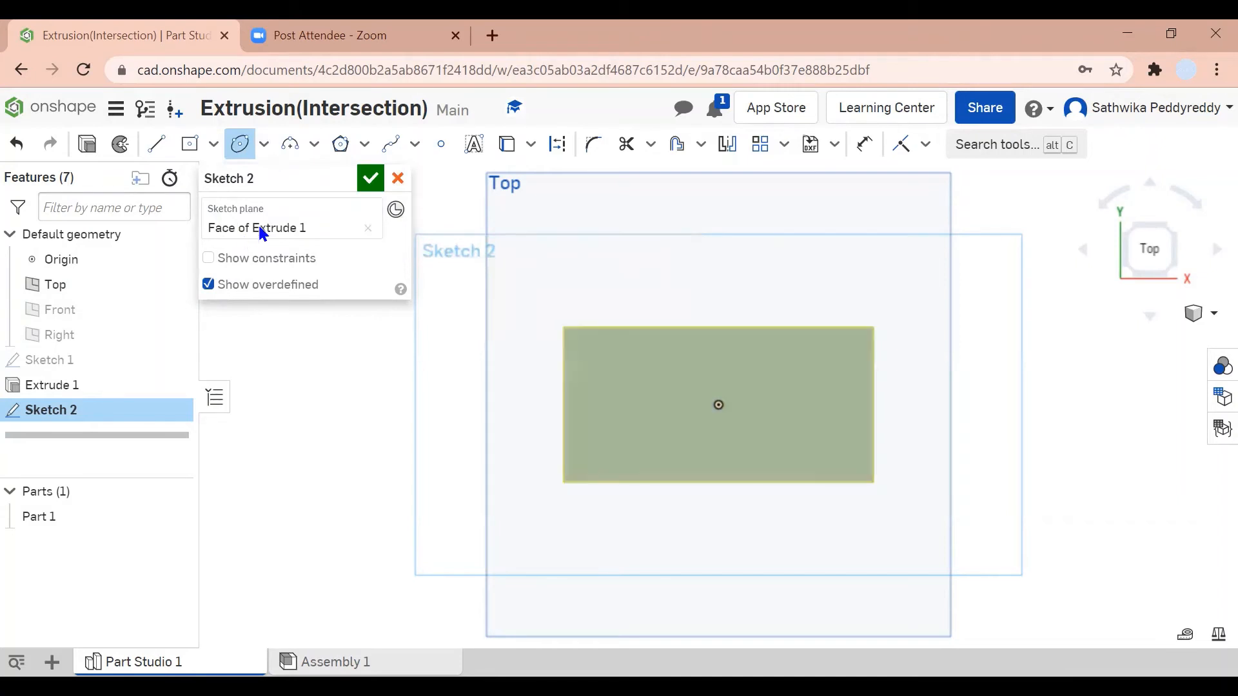
{"action": "left_click", "coordinate": [718, 480]}
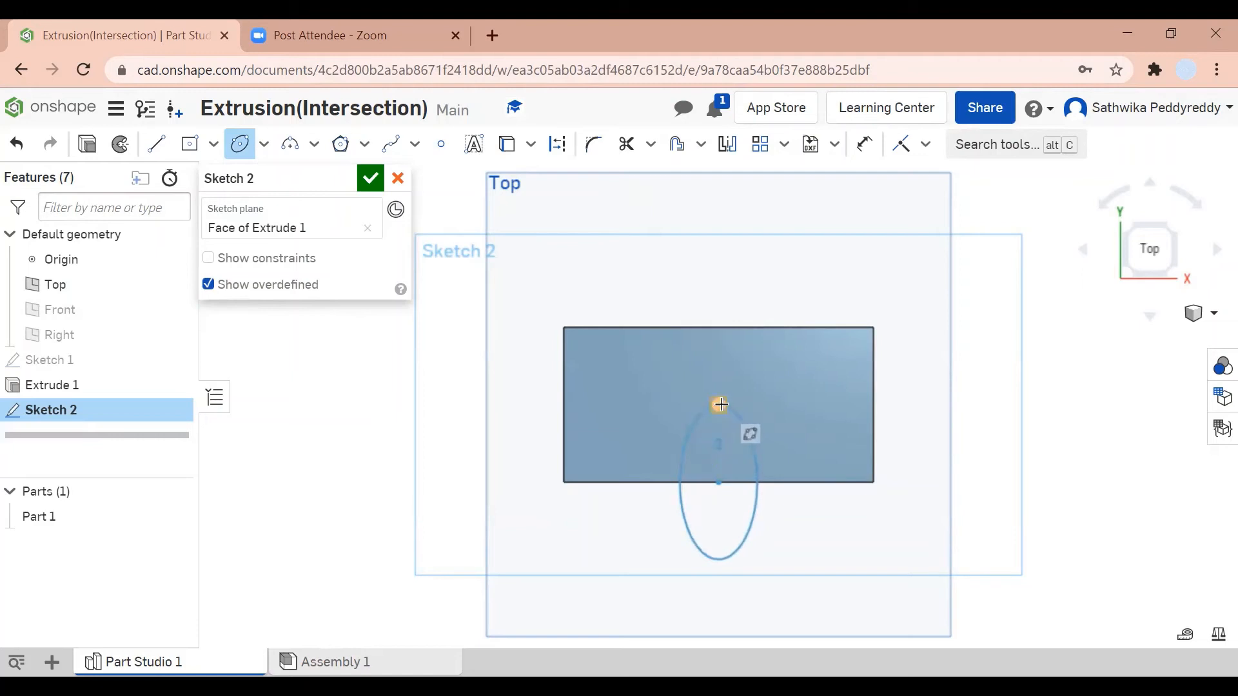
{"action": "left_click", "coordinate": [721, 404]}
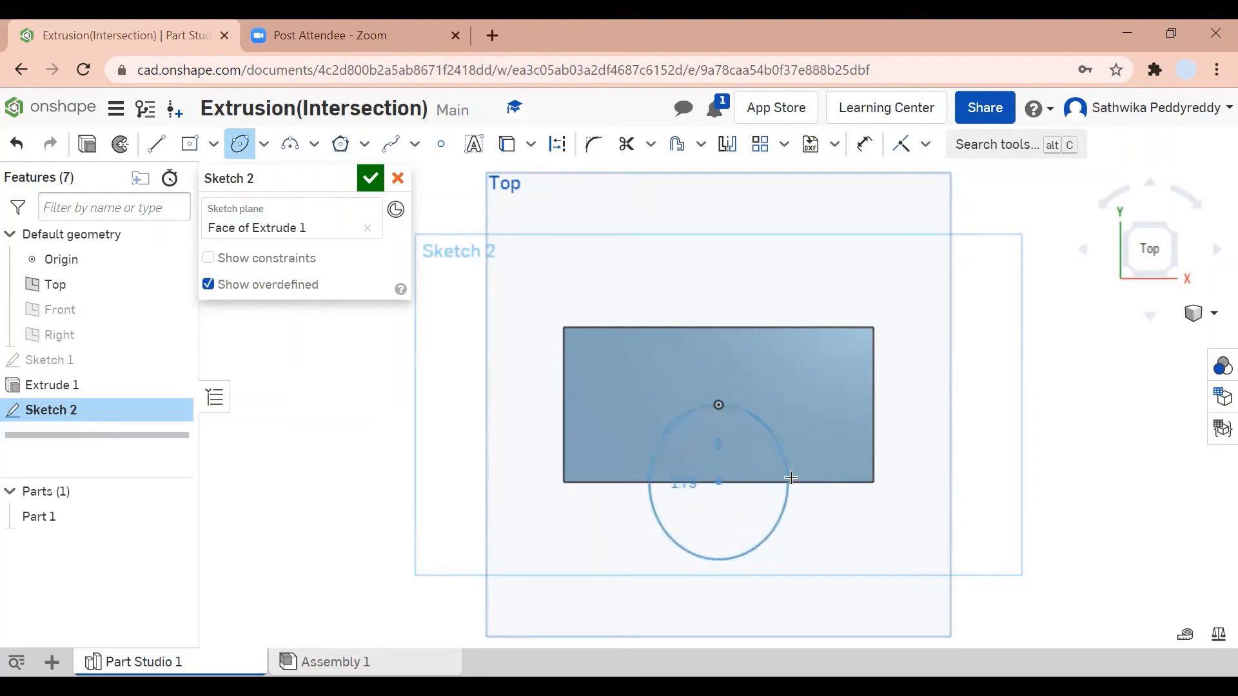
{"action": "left_click", "coordinate": [868, 484]}
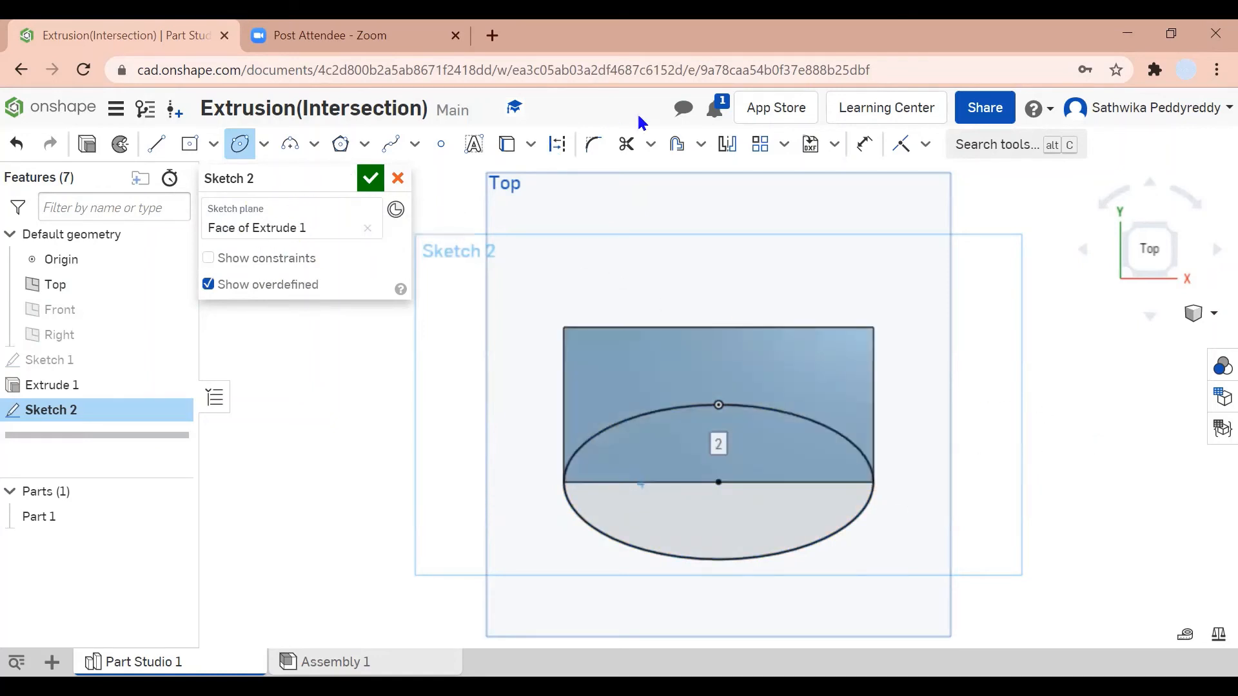
{"action": "key", "text": "Escape"}
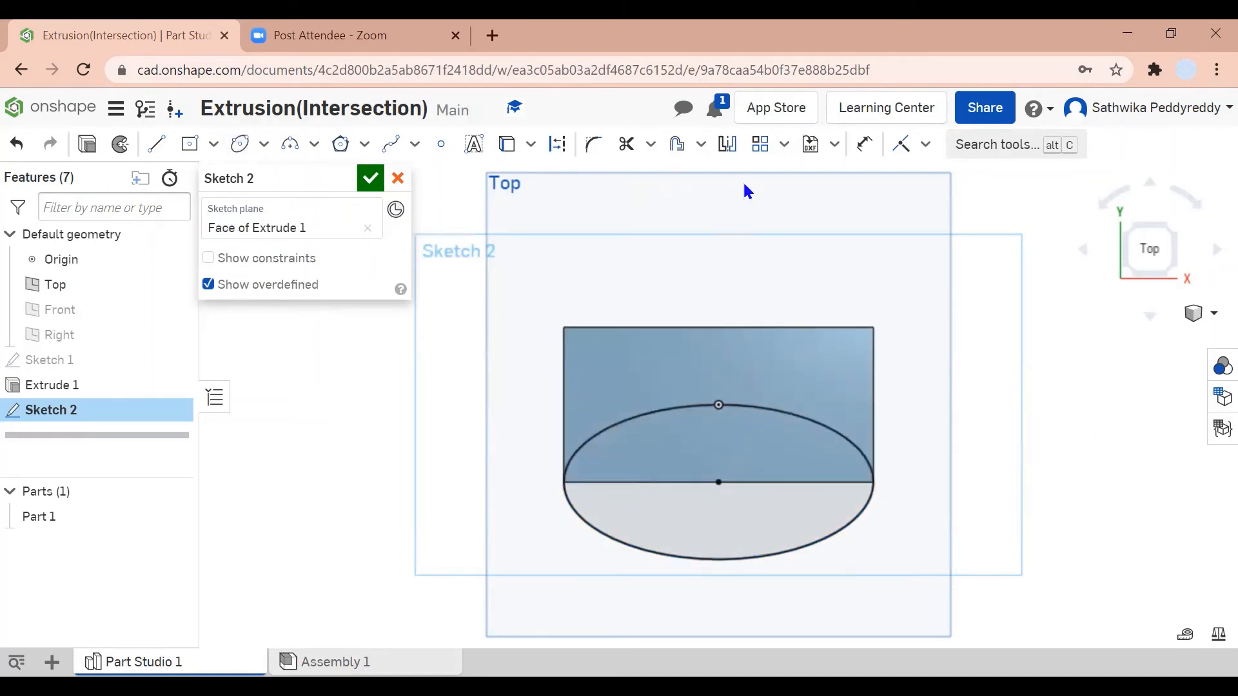
- Dimension the ellipse's minor axis to 2 in and finish the sketch
{"action": "left_click", "coordinate": [868, 155]}
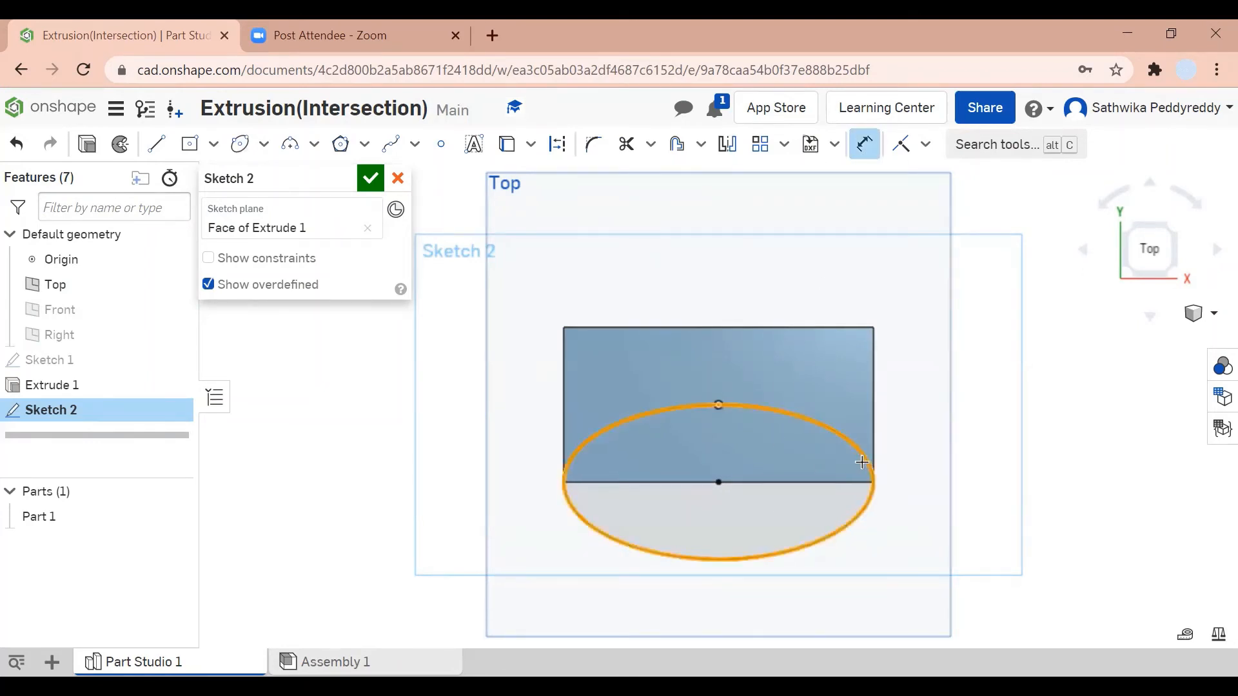
{"action": "left_click", "coordinate": [873, 459]}
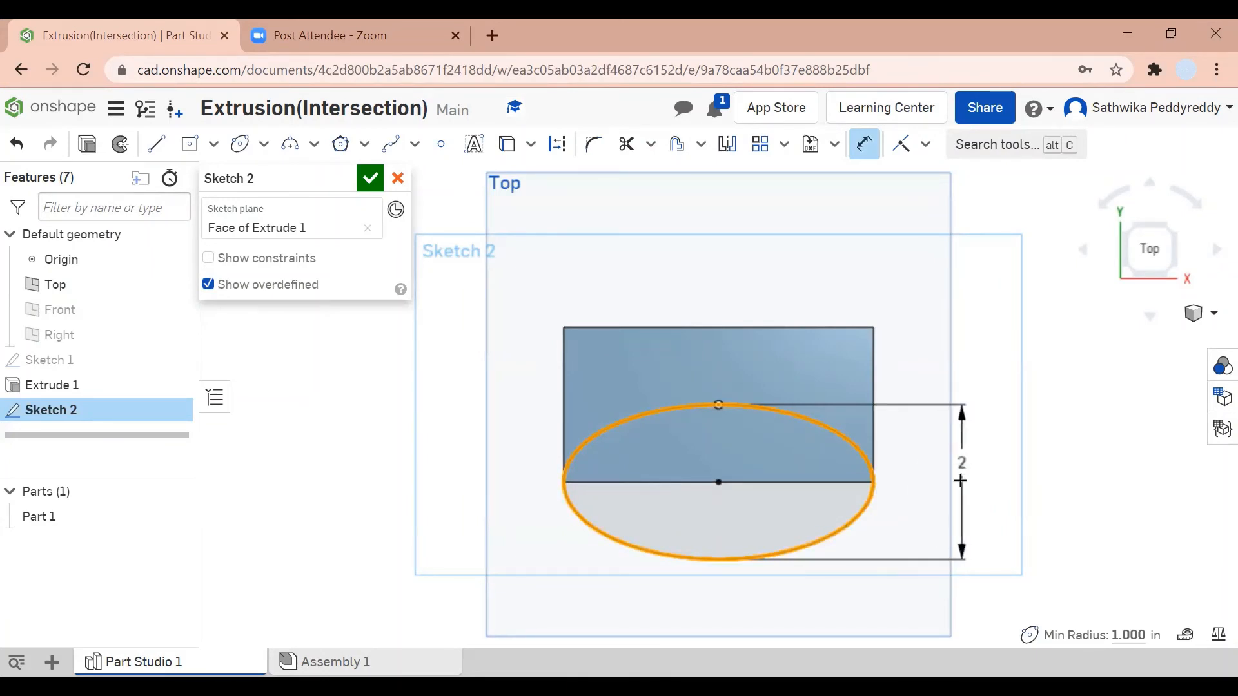
{"action": "left_click", "coordinate": [933, 480]}
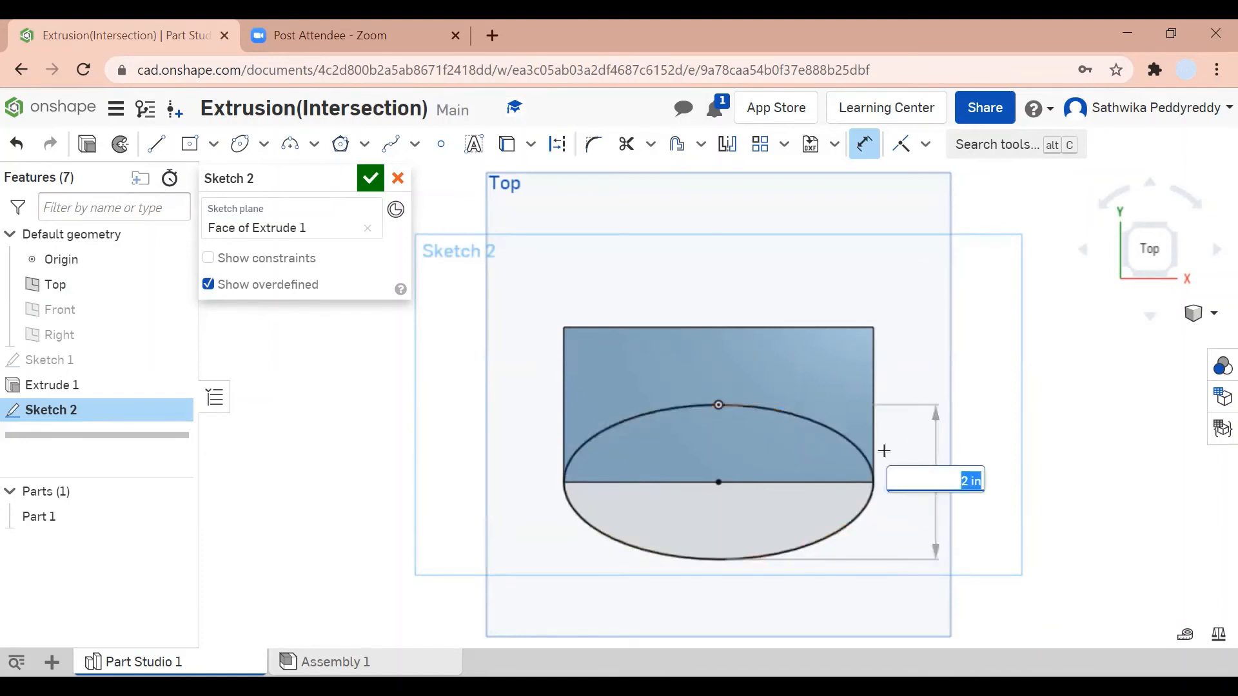
{"action": "key", "text": "Return"}
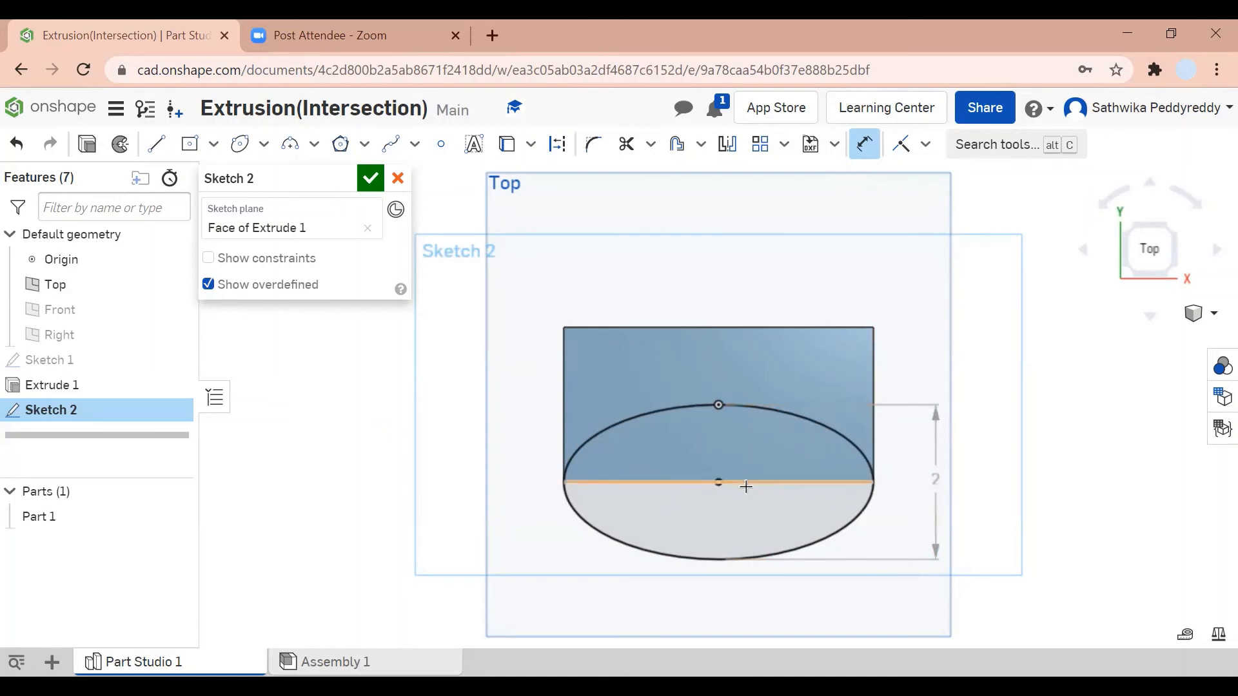
{"action": "left_click", "coordinate": [646, 482]}
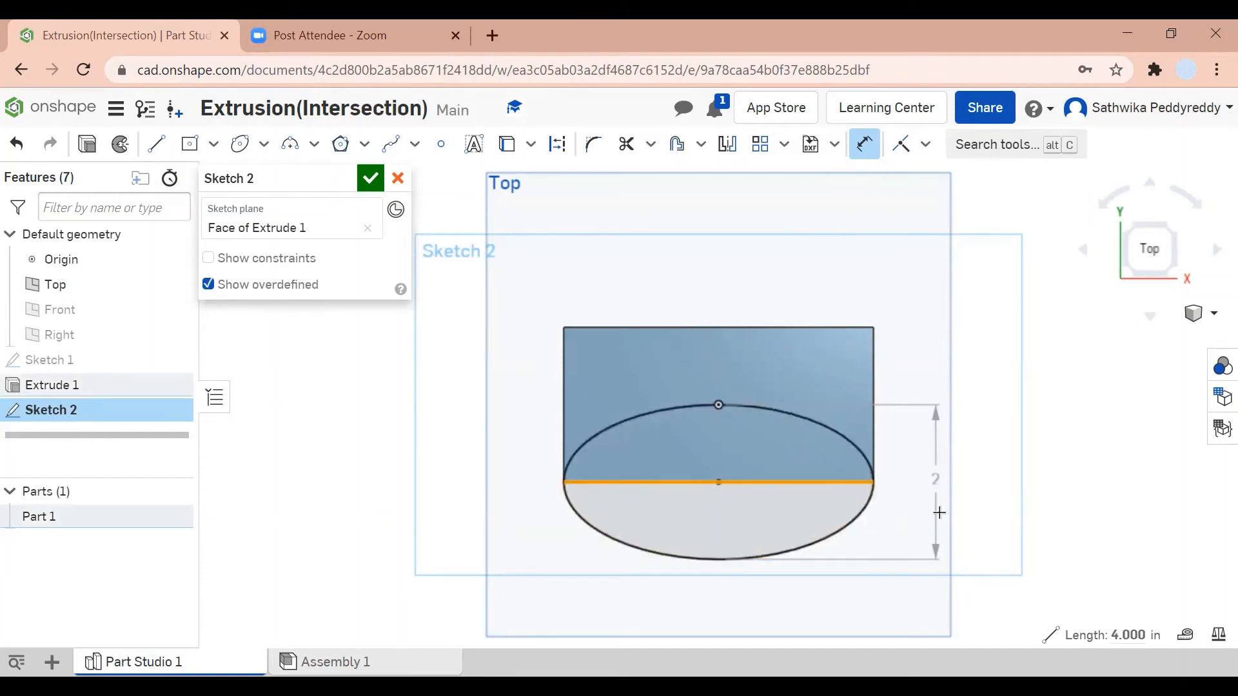
{"action": "key", "text": "Escape"}
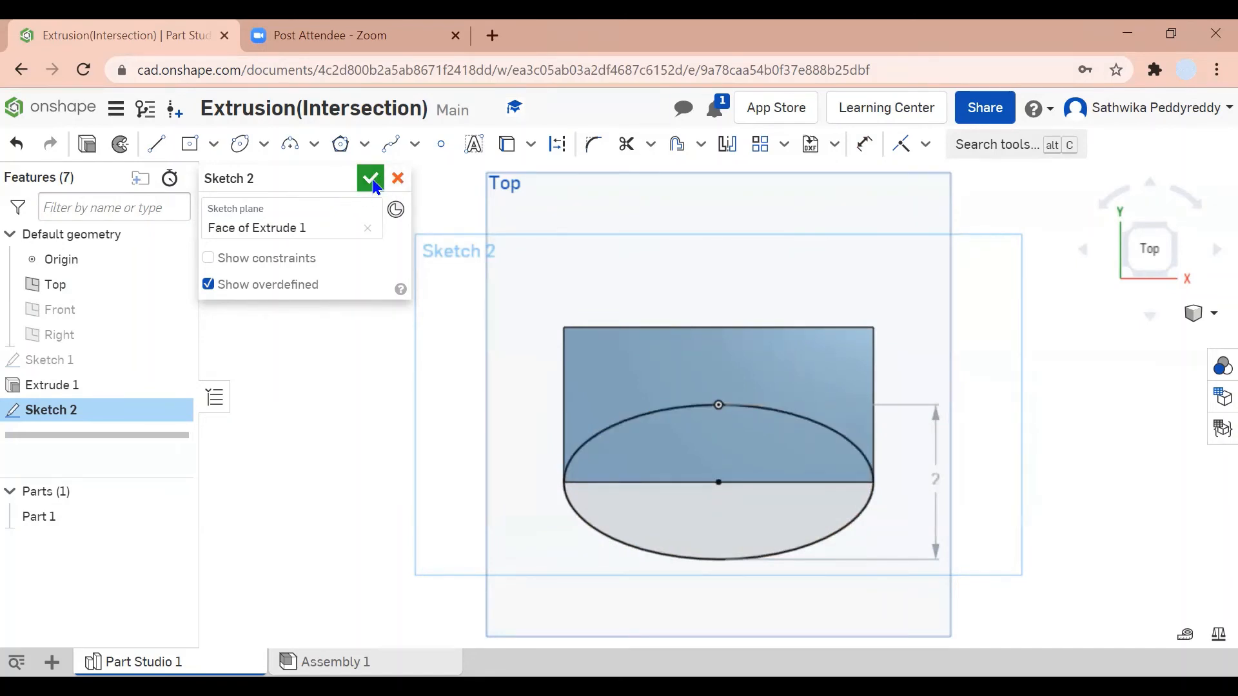
{"action": "left_click", "coordinate": [372, 182]}
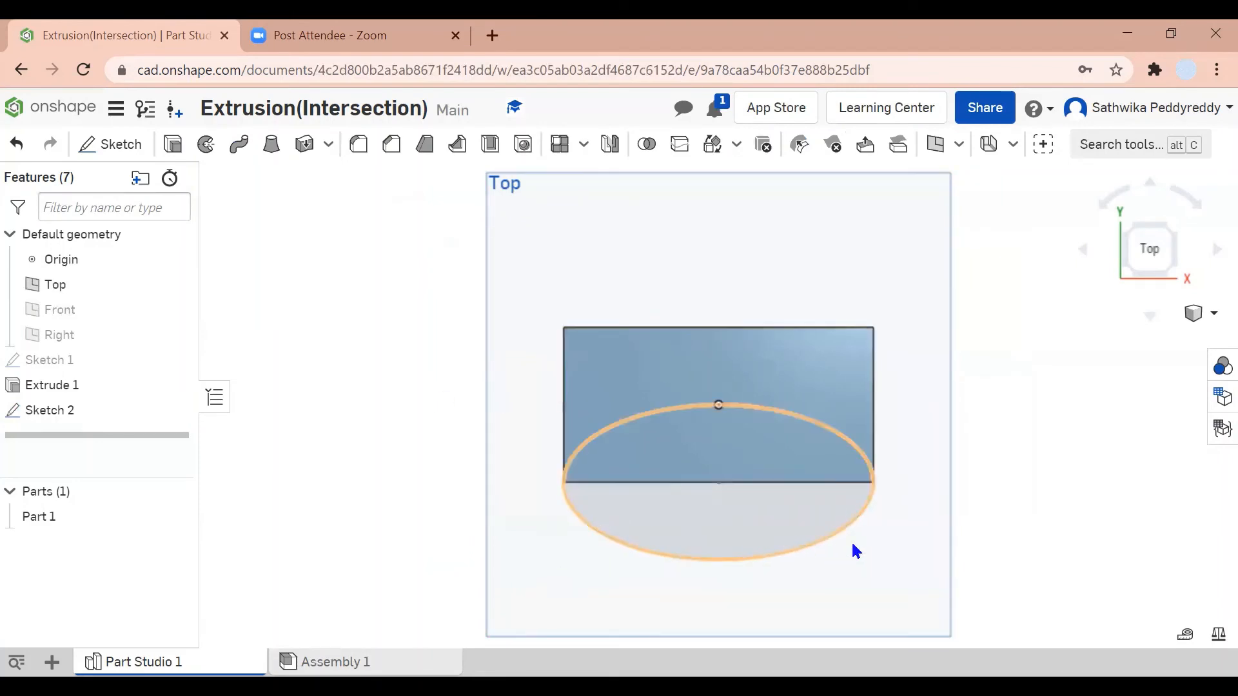
- Extrude the half-ellipse region inside the block as a solid Intersect with the Blind end type and a depth of 4 in
{"action": "left_click", "coordinate": [172, 147]}
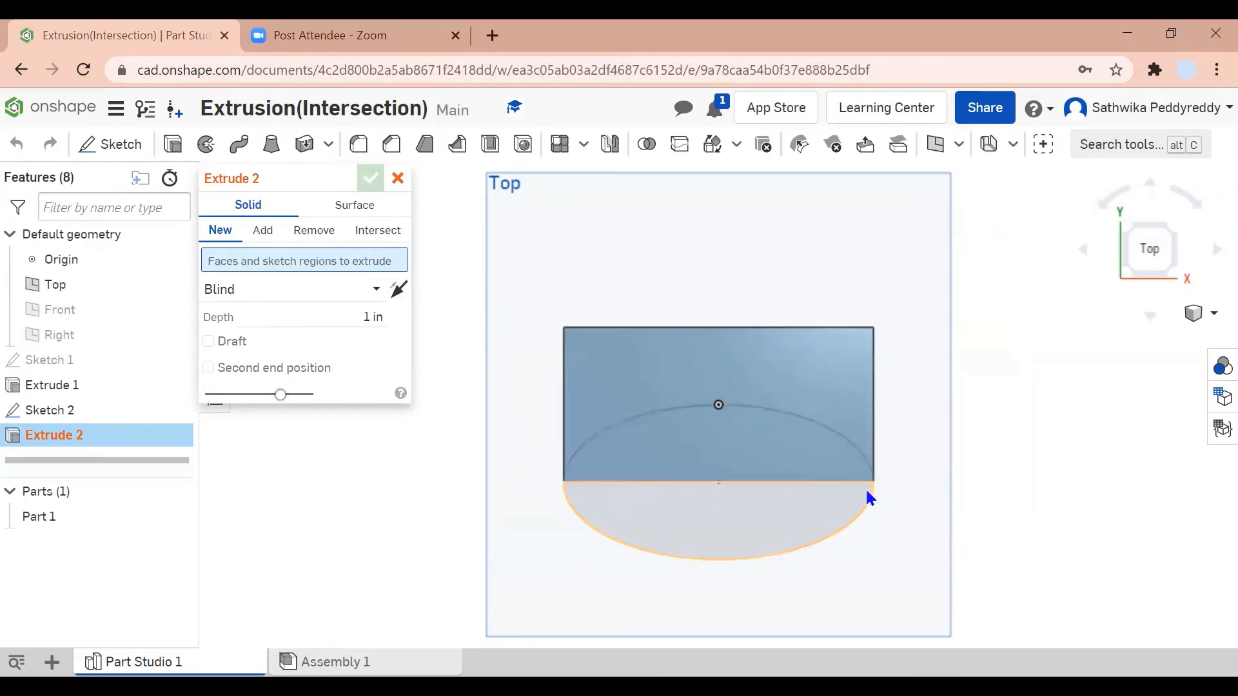
{"action": "left_click", "coordinate": [381, 237]}
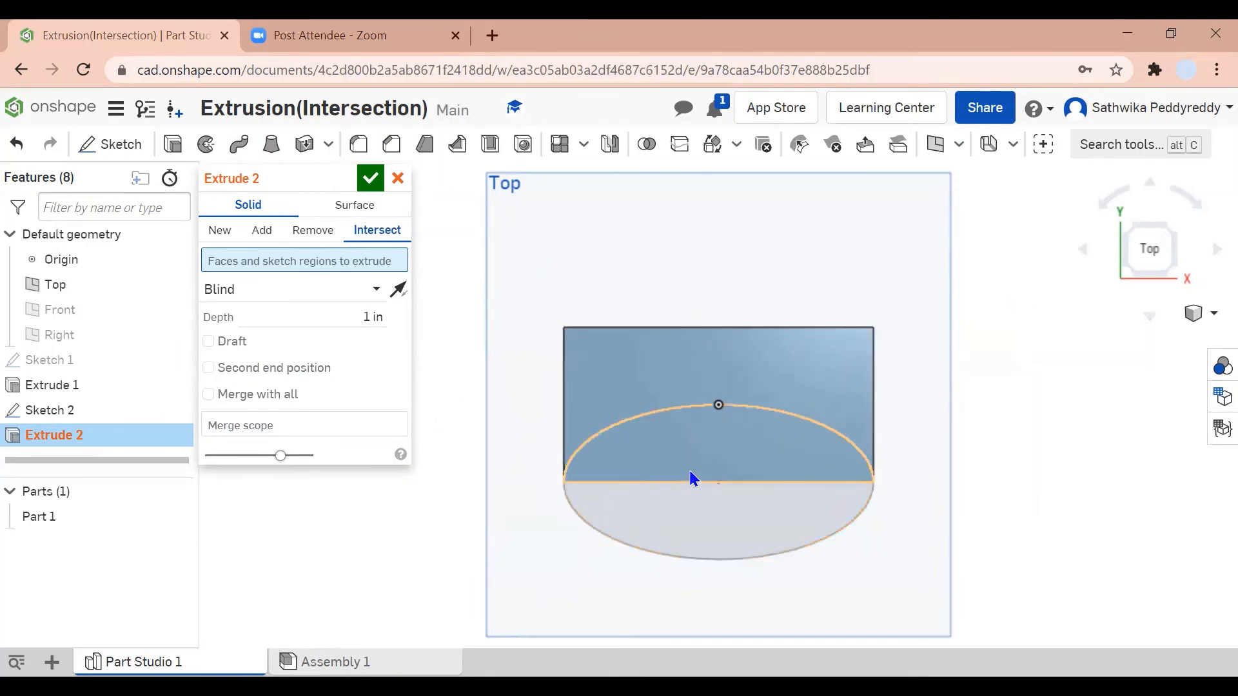
{"action": "left_click", "coordinate": [710, 457]}
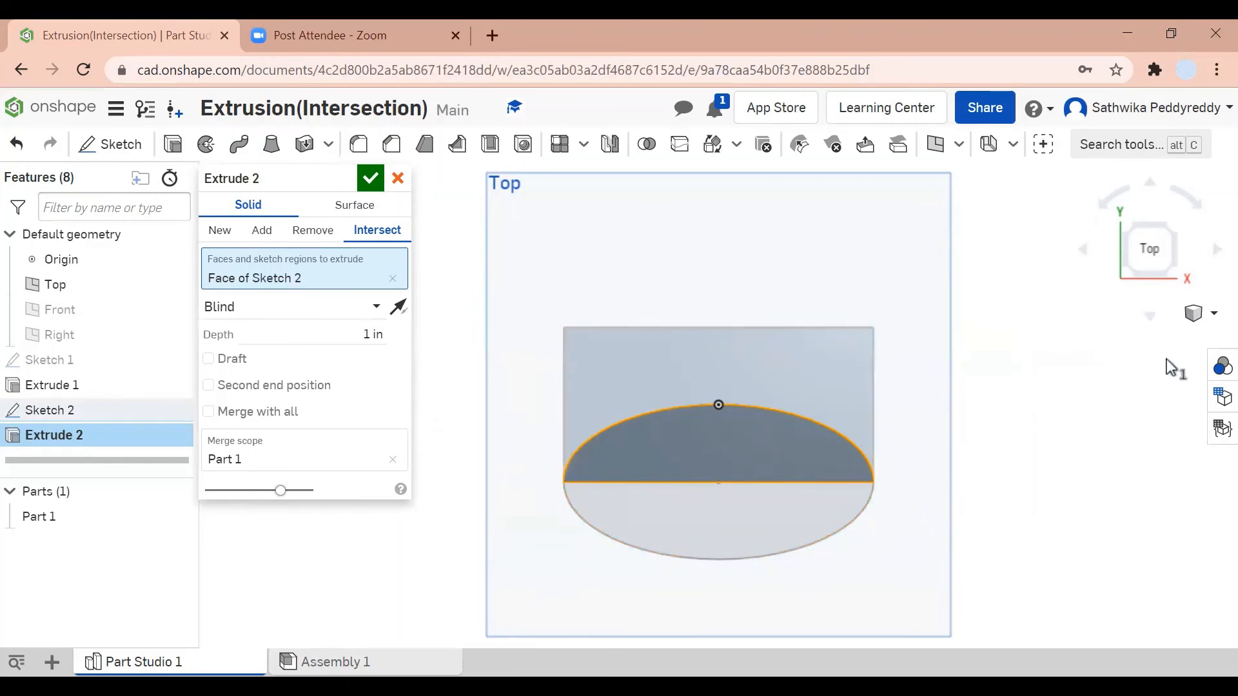
{"action": "left_click", "coordinate": [1197, 328]}
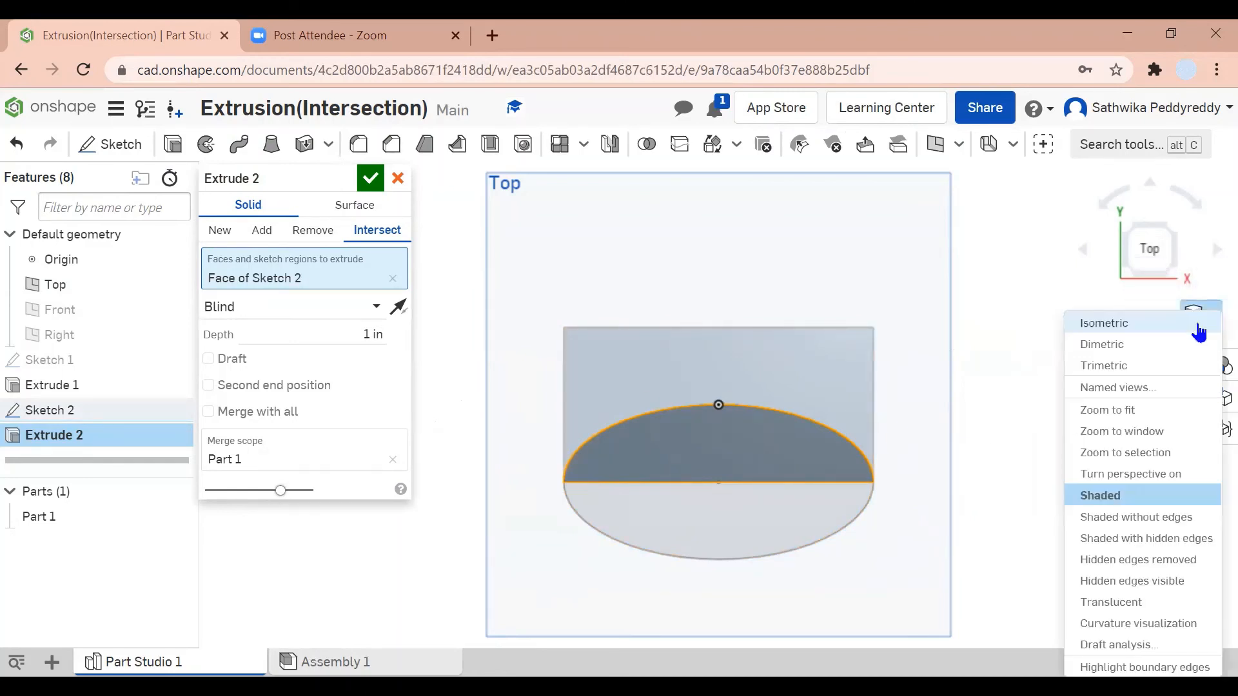
{"action": "left_click", "coordinate": [1160, 321]}
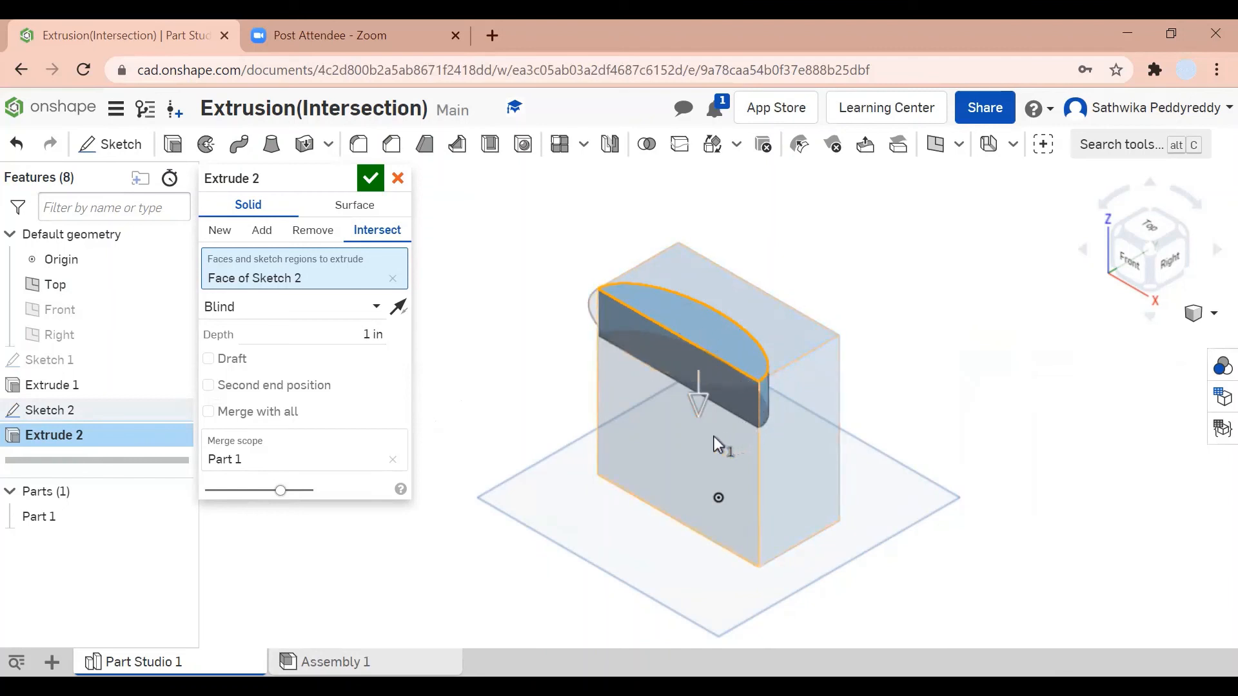
{"action": "left_click", "coordinate": [385, 330]}
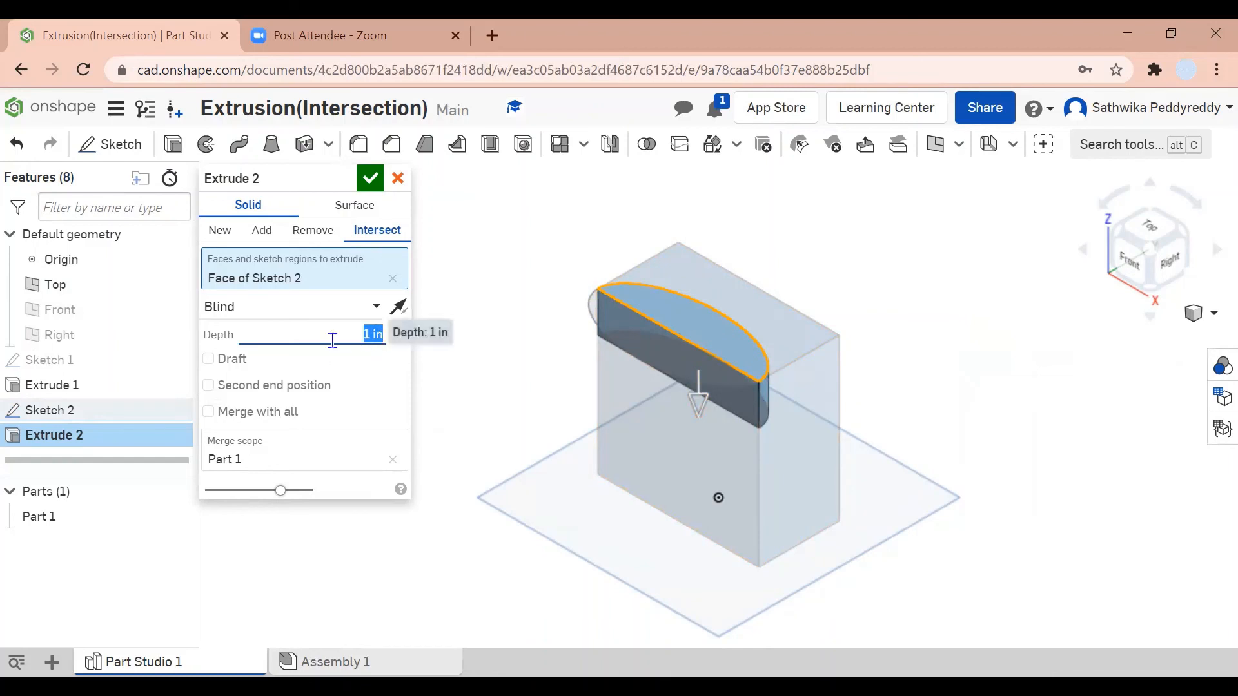
{"action": "type", "text": "4"}
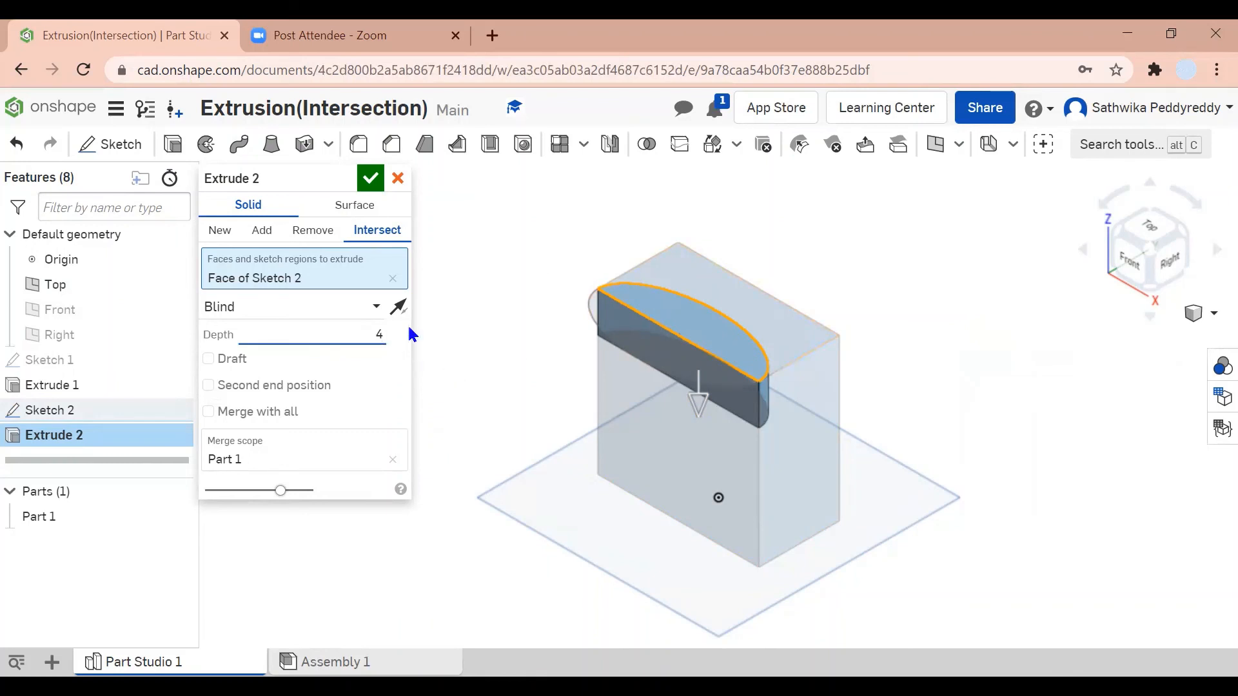
{"action": "key", "text": "Return"}
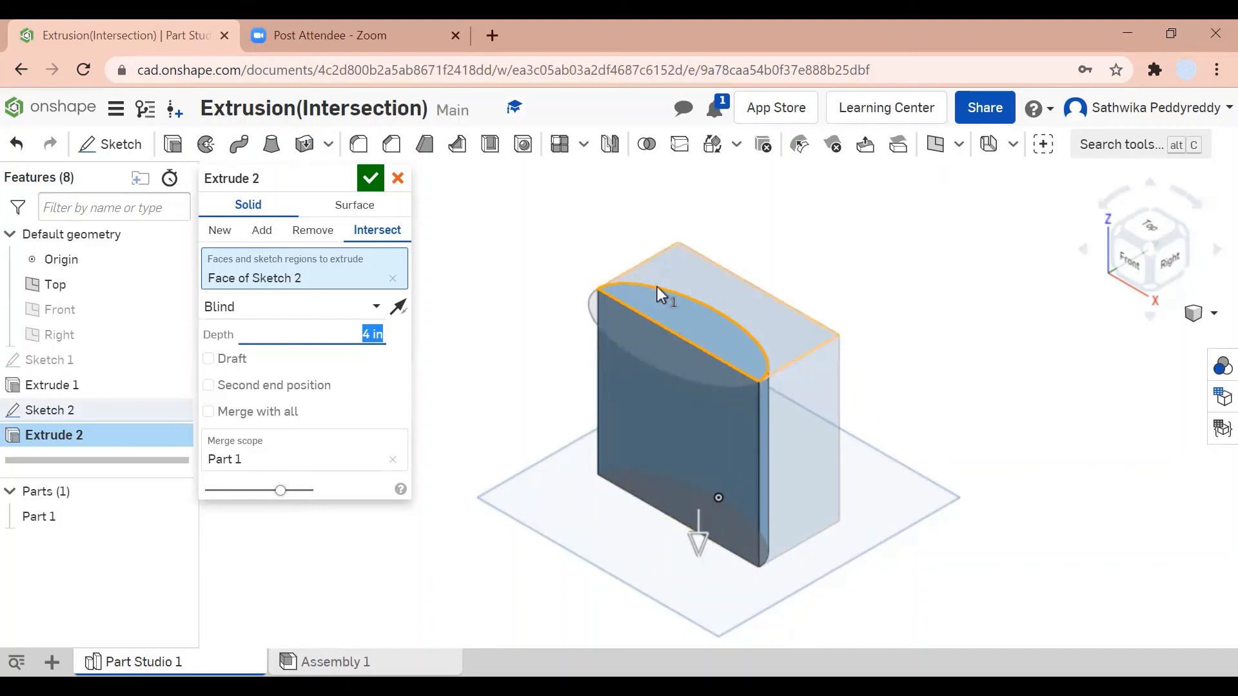
{"action": "left_click", "coordinate": [372, 180]}
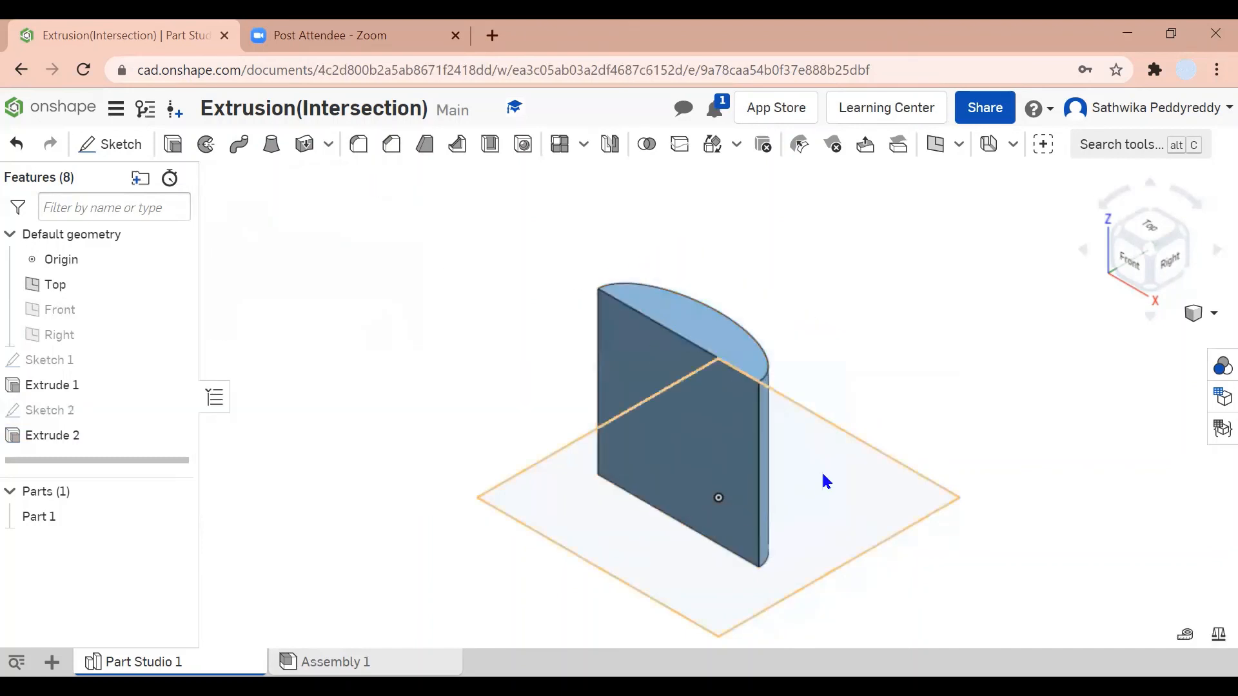